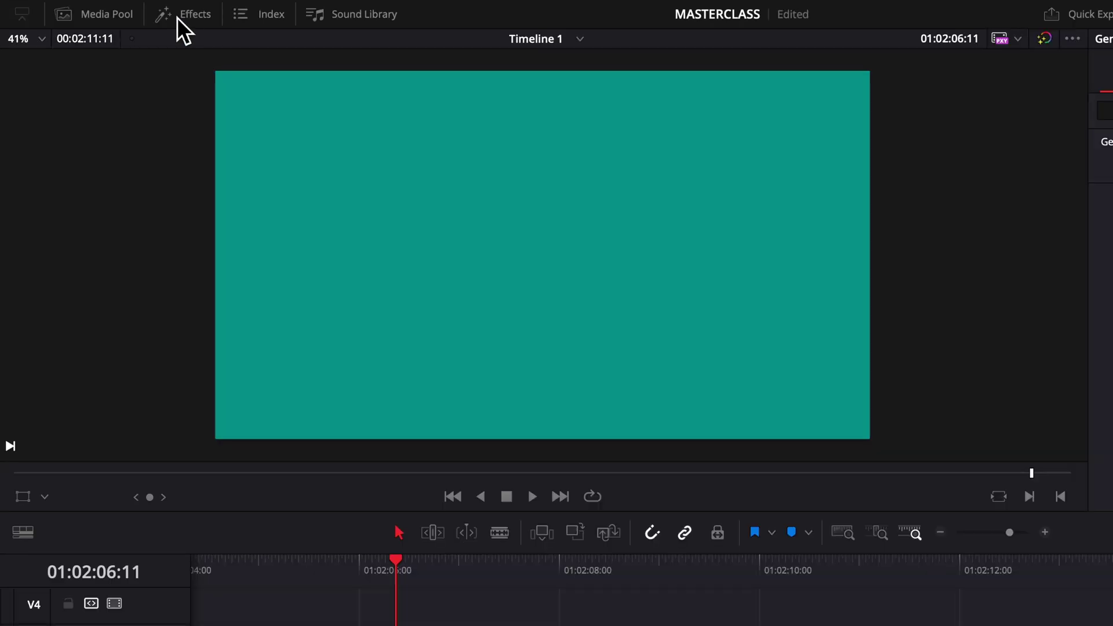
- Place a Text+ title from the Titles library onto track V2
left_click(177, 14)
left_click(74, 169)
left_click_drag(202, 291, 751, 625)
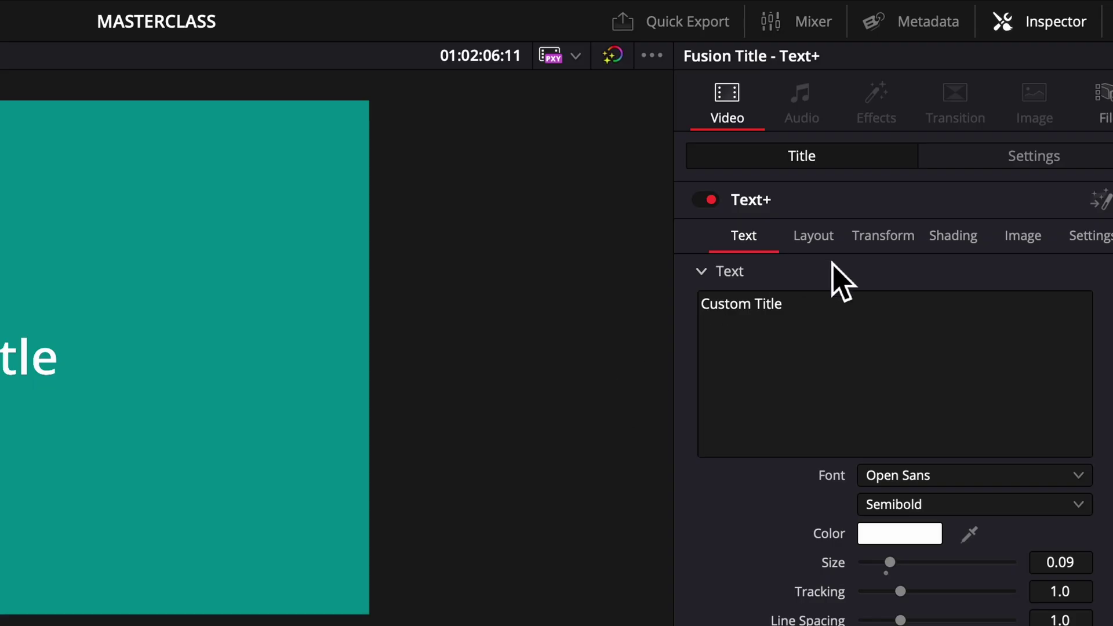
- Make the title read 'HELLO WELCOME TO MY TUTORIAL' on two lines in Rubik Black
left_click(830, 329)
key("ctrl+a")
type("HELLO WELCOME TO MY TUTORIAL")
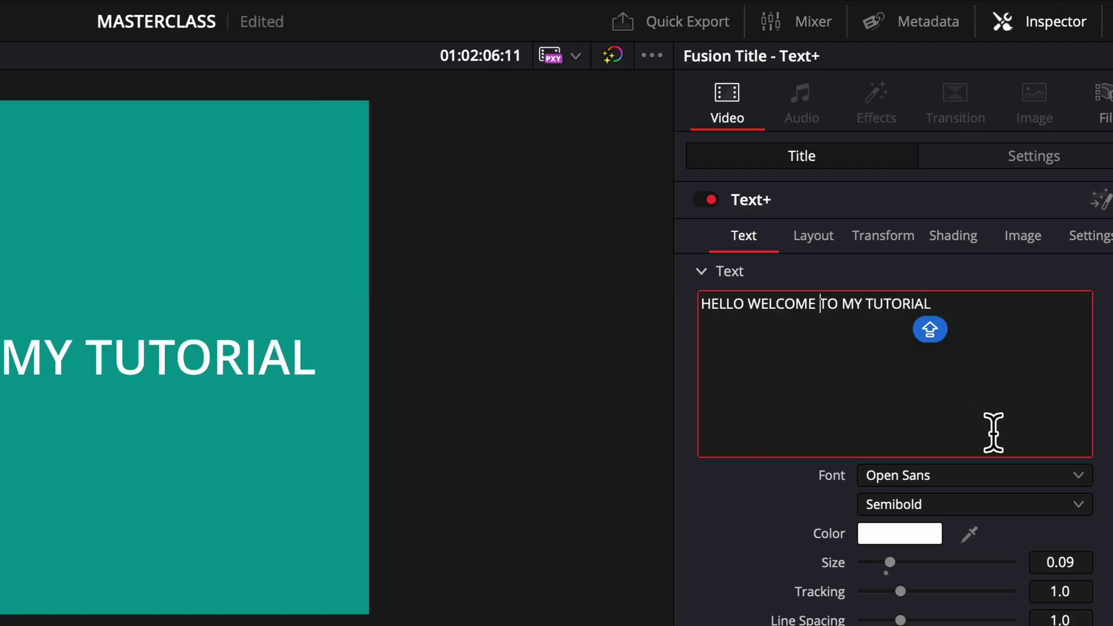
key("Return")
left_click(983, 475)
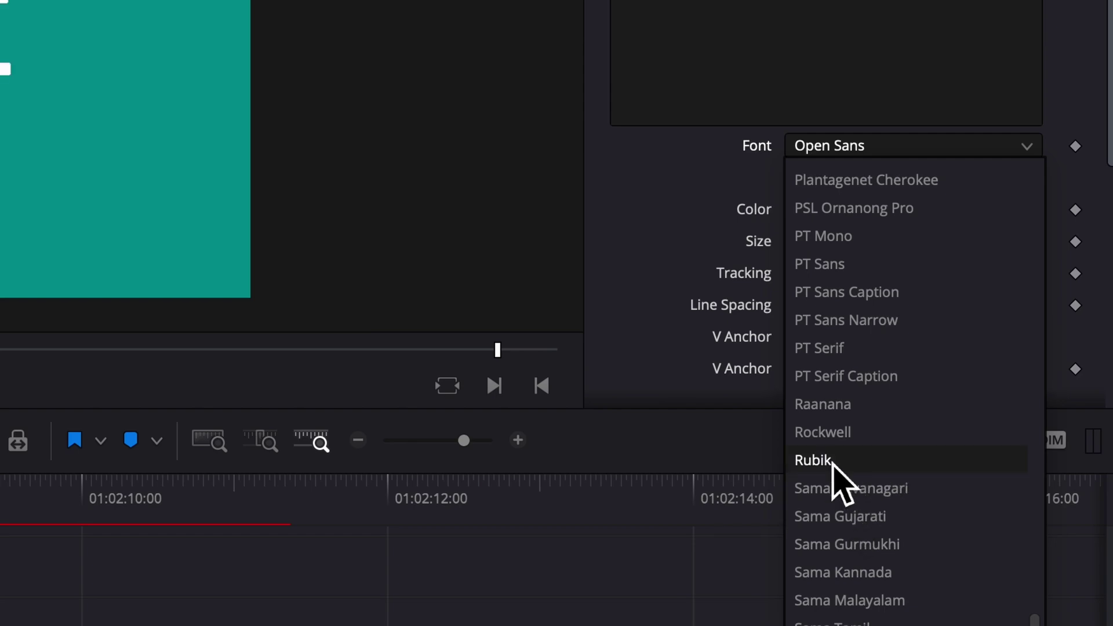
left_click(908, 625)
- Enable shading element 2 as a thick black outline around the letters
left_click(1010, 137)
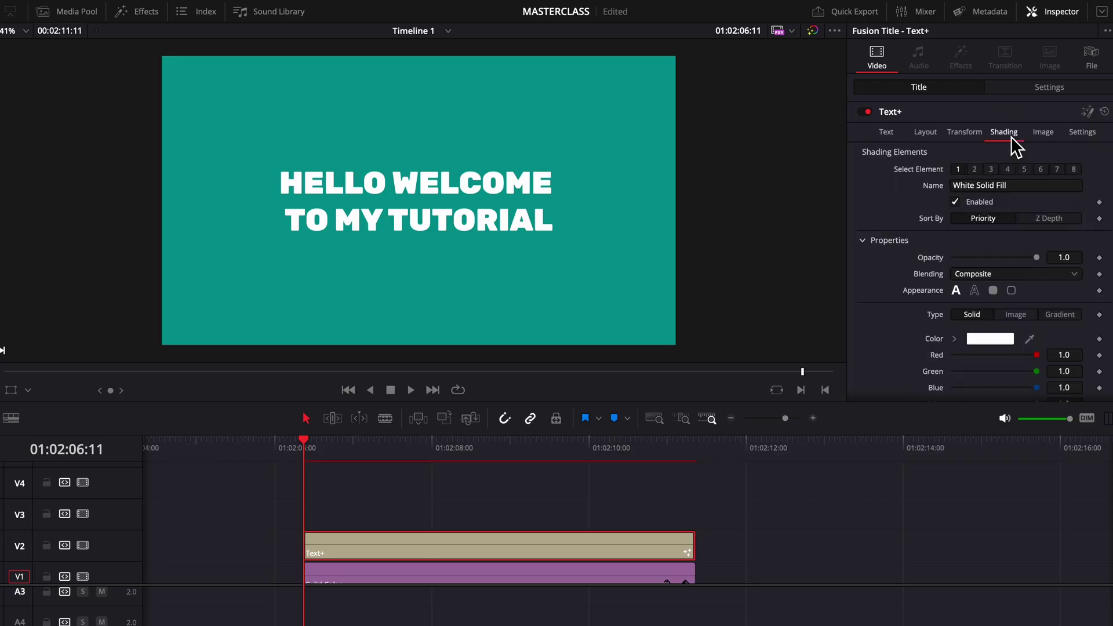
left_click(978, 171)
left_click(955, 202)
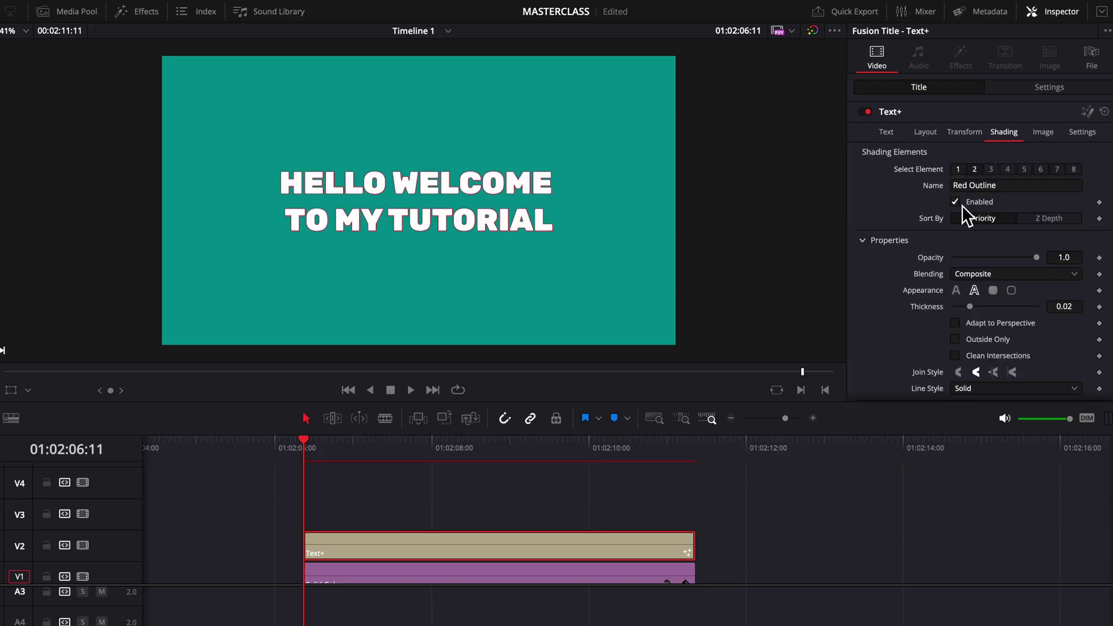
left_click_drag(971, 313, 999, 311)
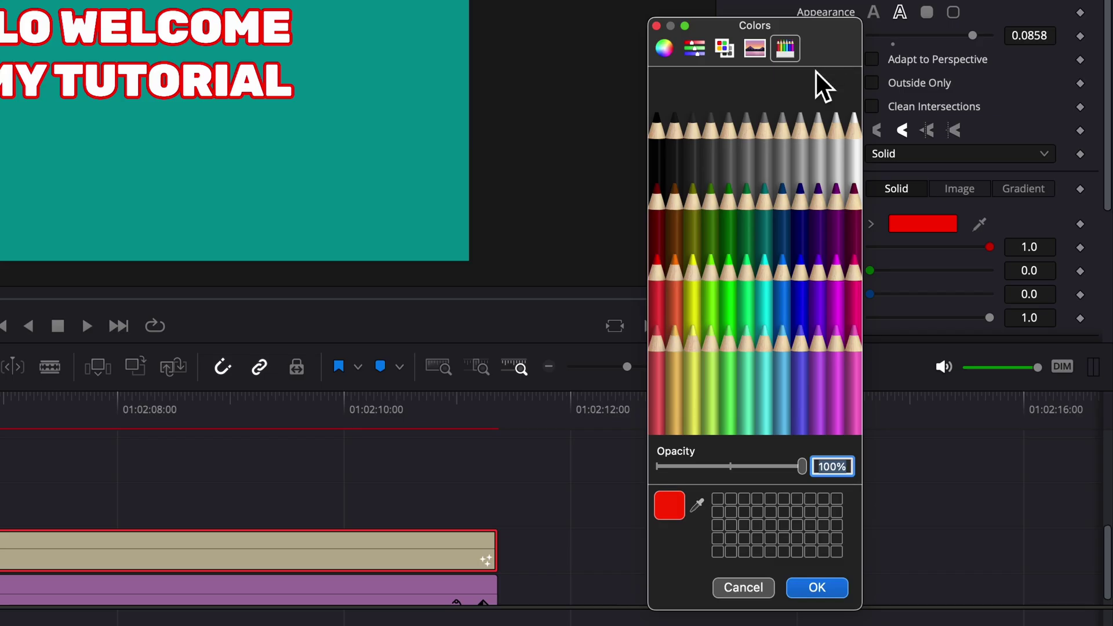
left_click(663, 148)
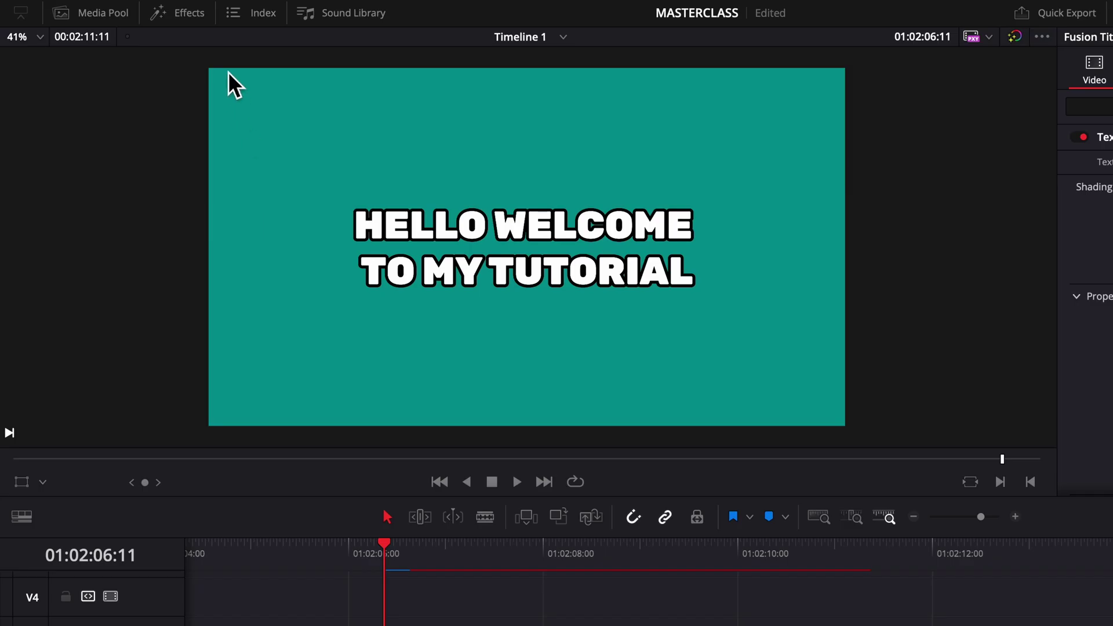
left_click(197, 13)
- Apply Drop Shadow to the Text+ clip with distance 0, strength 1.0 and blur 0.403
left_click(65, 238)
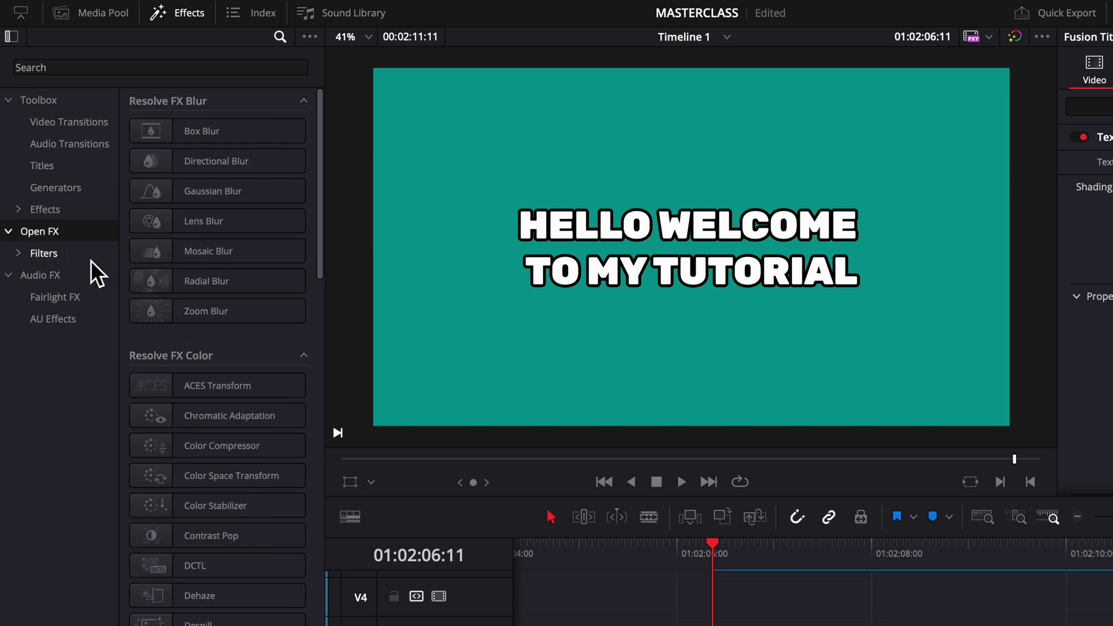
left_click_drag(319, 174, 334, 623)
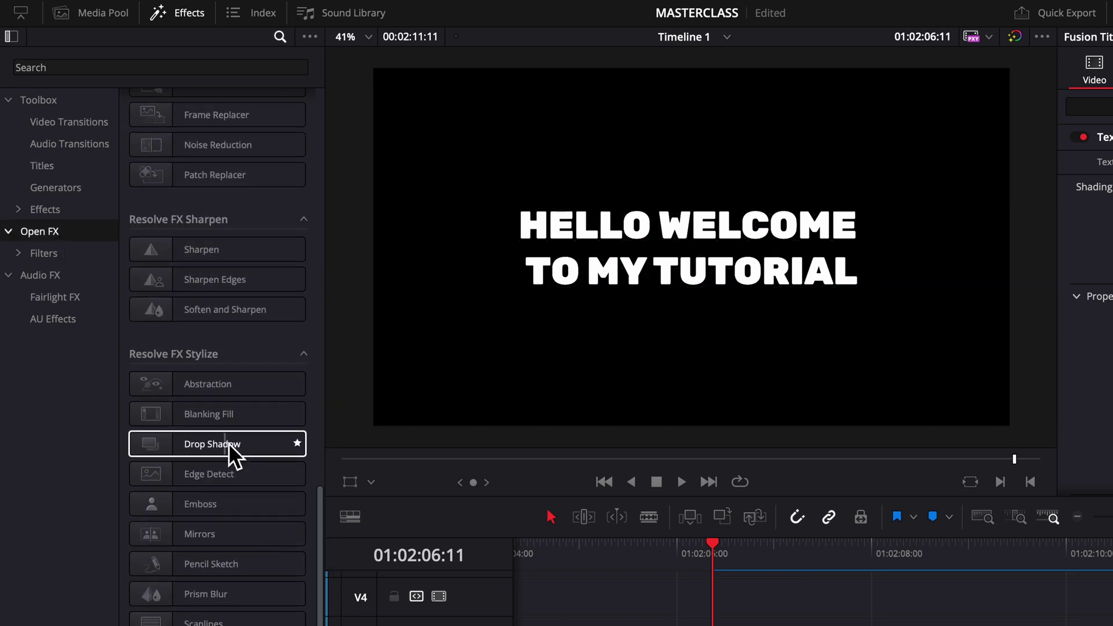
left_click_drag(228, 445, 811, 625)
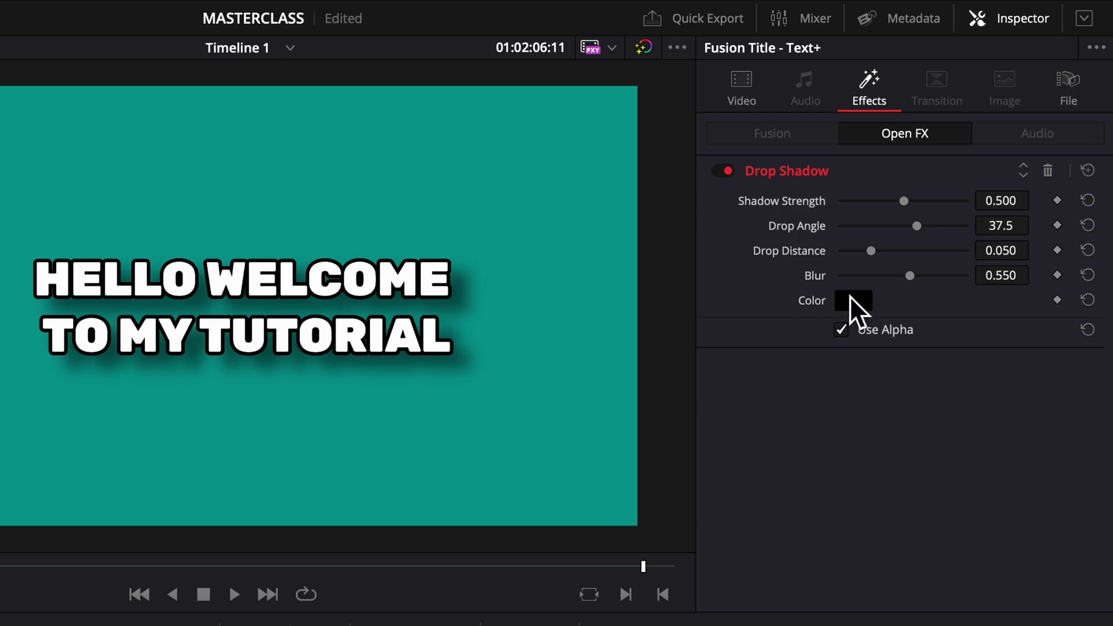
left_click_drag(867, 252, 826, 255)
left_click_drag(899, 196, 977, 204)
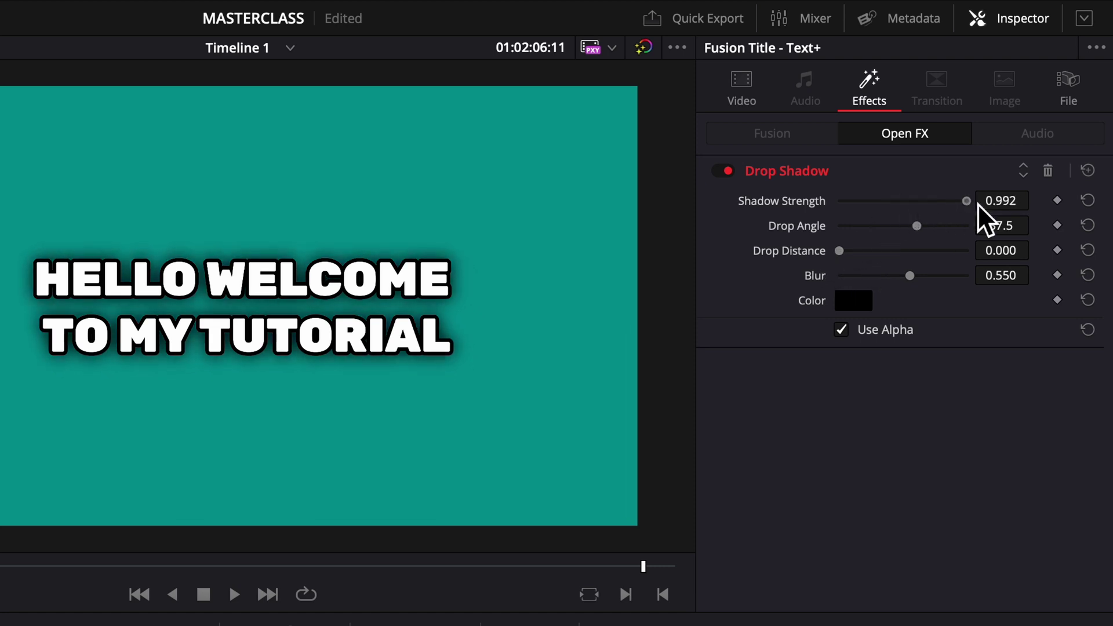
left_click_drag(899, 279, 894, 287)
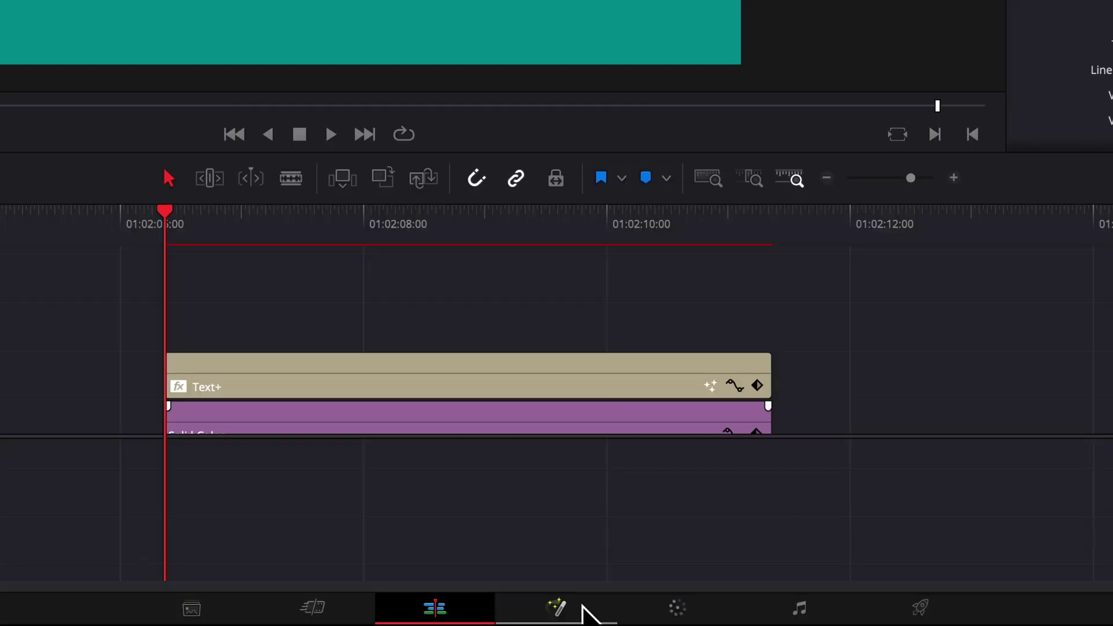
left_click(582, 606)
- Add a Glow node to the title's composition and lower Glow to 0.74
key("shift+space")
type("GLOW")
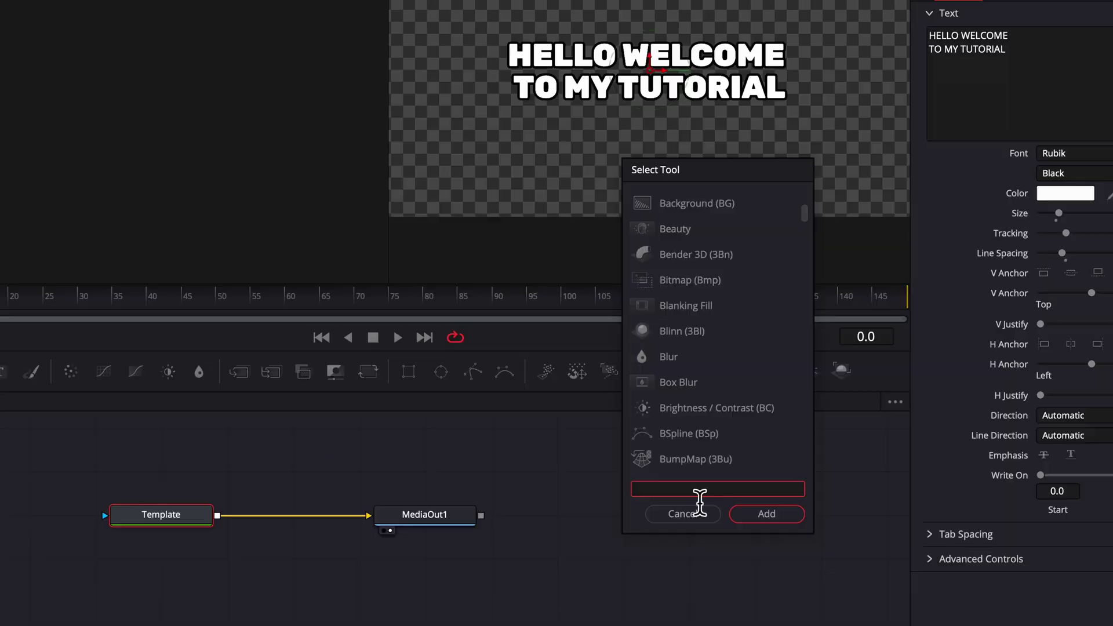
left_click(763, 513)
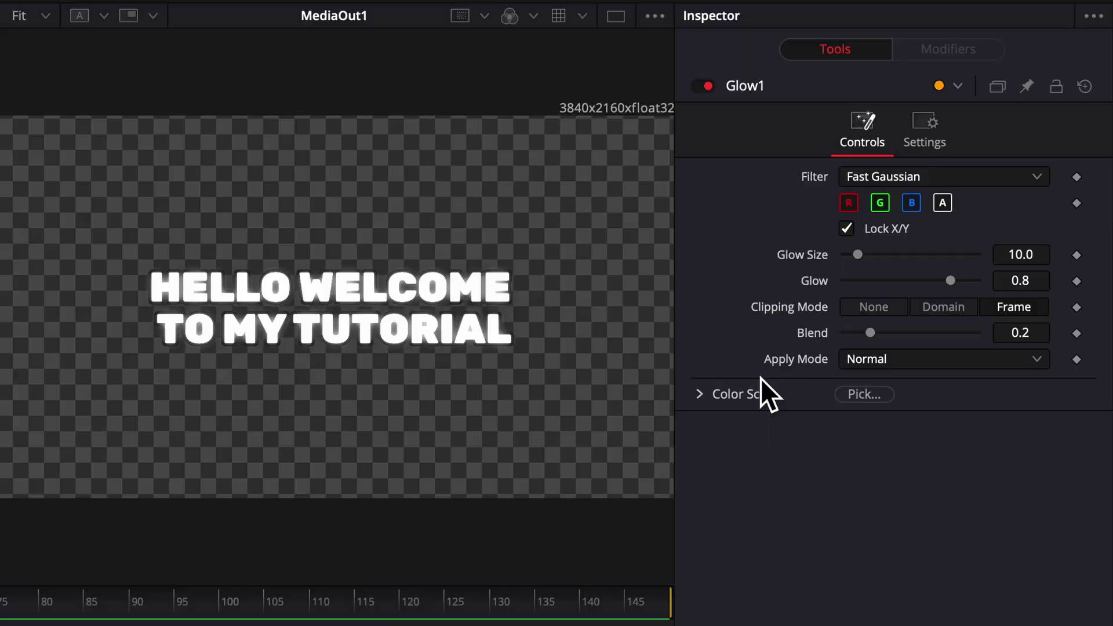
left_click_drag(951, 285, 944, 287)
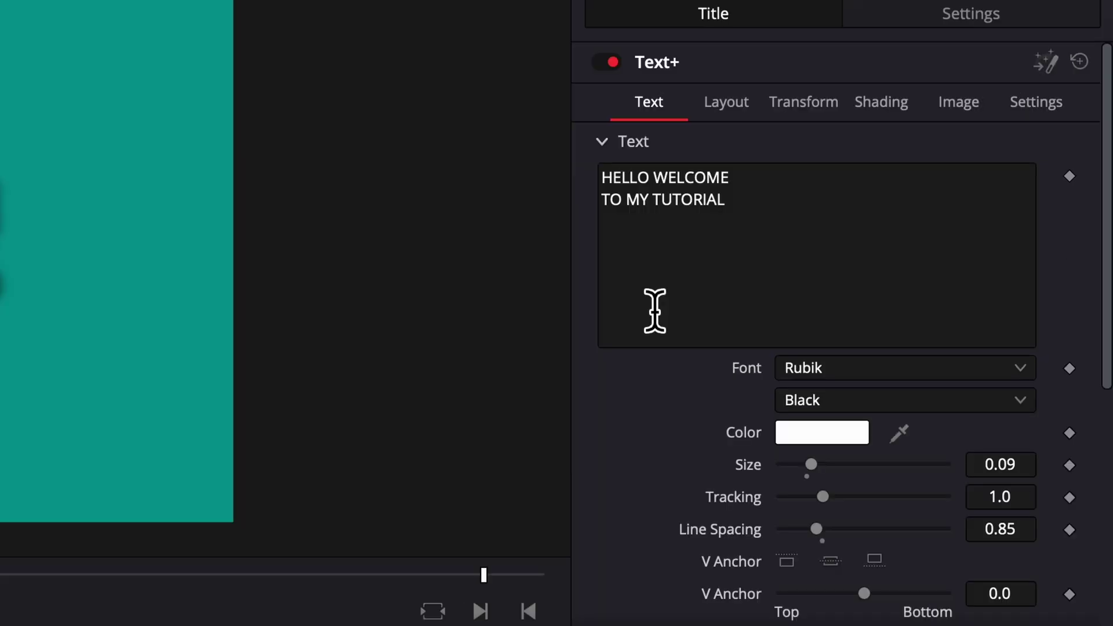
right_click(685, 289)
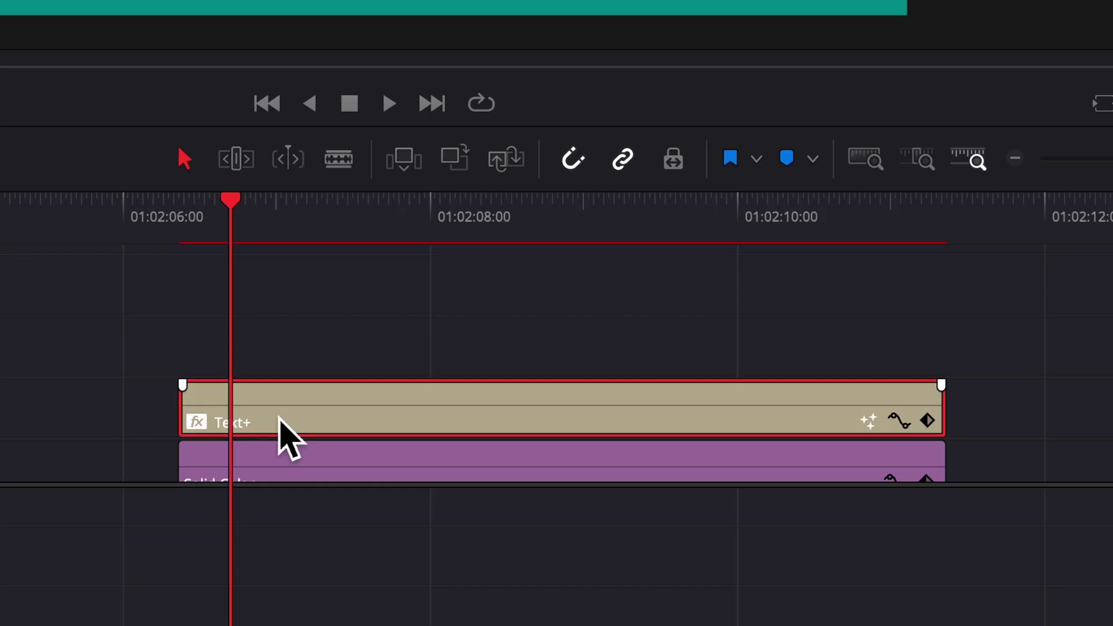
- Blade the Text+ title clip at several playhead positions near its start
key("ctrl+b")
left_click_drag(261, 208, 319, 202)
key("ctrl+b")
left_click(366, 413)
key("ctrl+b")
key("Right")
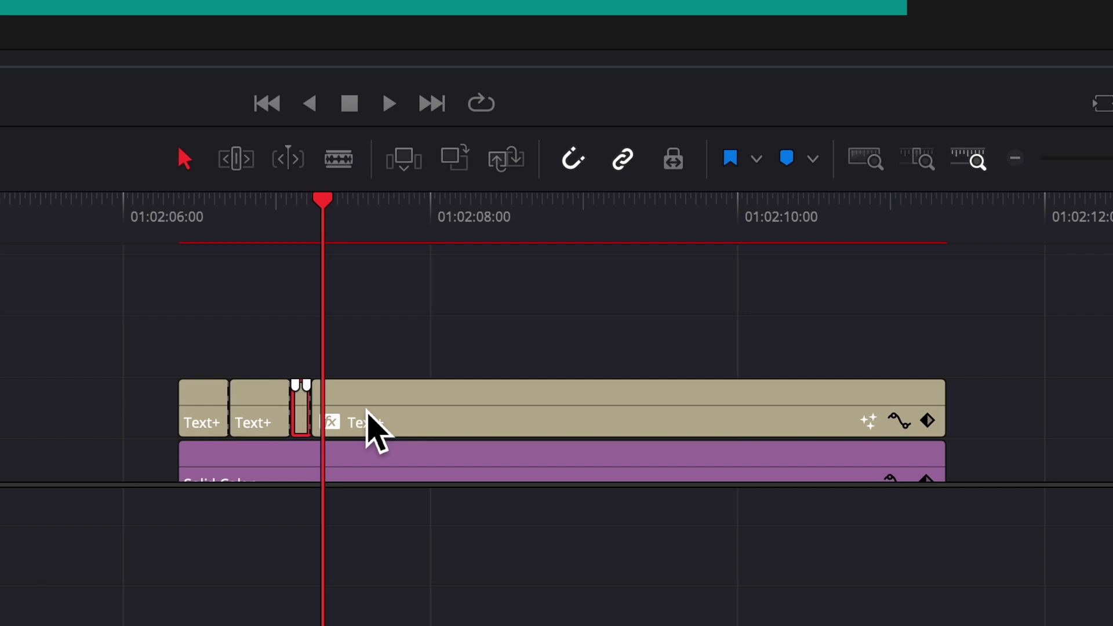
key("Right")
key("Right")
key("ctrl+b")
key("Right")
key("Right")
key("Right")
key("Right")
key("Right")
key("Right")
key("Right")
key("Right")
key("Right")
key("Right")
key("Right")
key("Right")
key("Right")
key("Right")
key("Right")
key("Right")
key("Right")
key("Right")
key("ctrl+b")
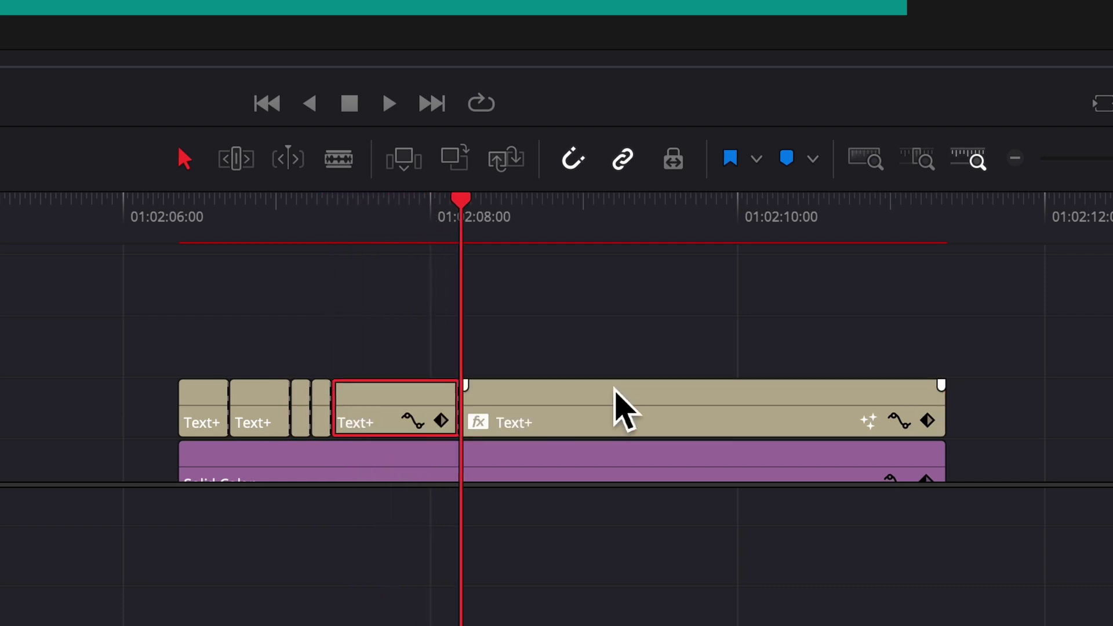
- Delete the long leftover end of the title clip
left_click(614, 405)
key("Delete")
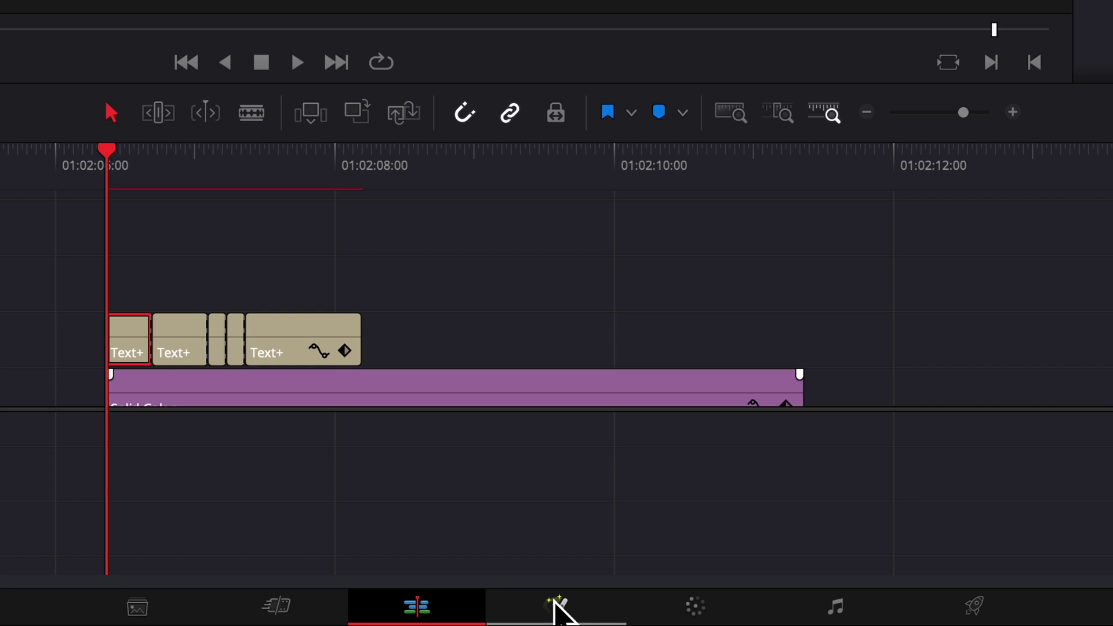
left_click(554, 615)
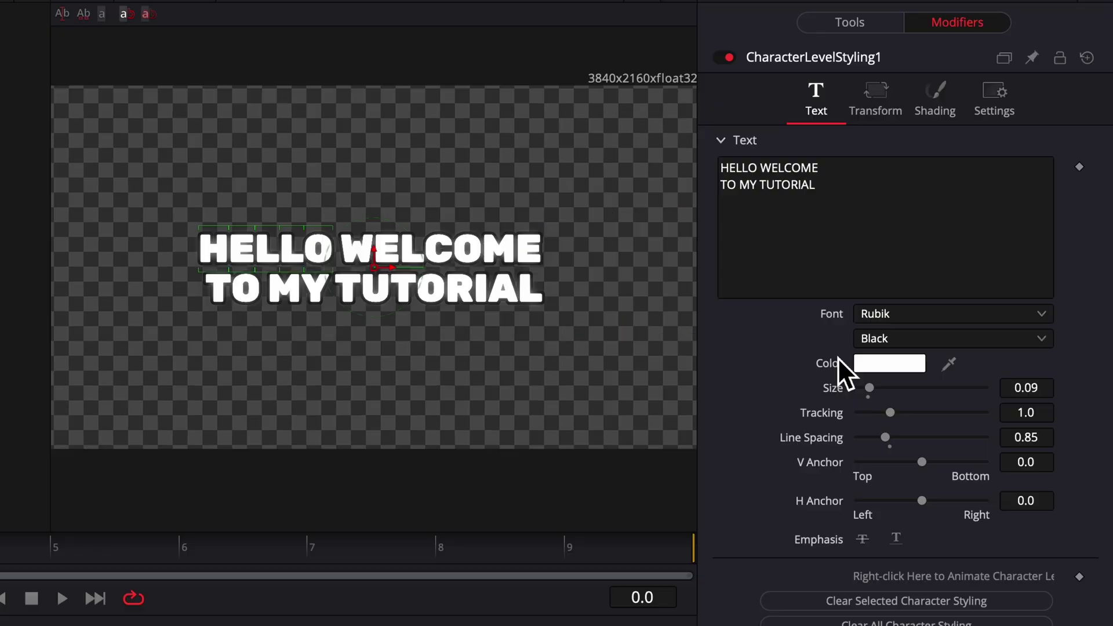
- Colour the selected word TUTORIAL red with the red pencil swatch
left_click(883, 364)
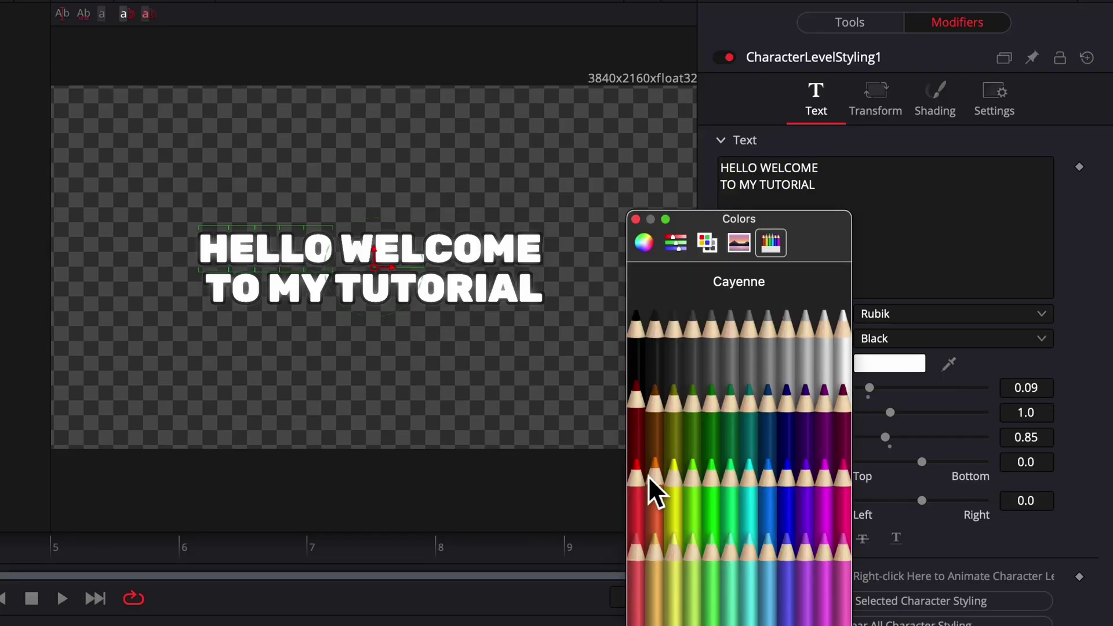
left_click(634, 489)
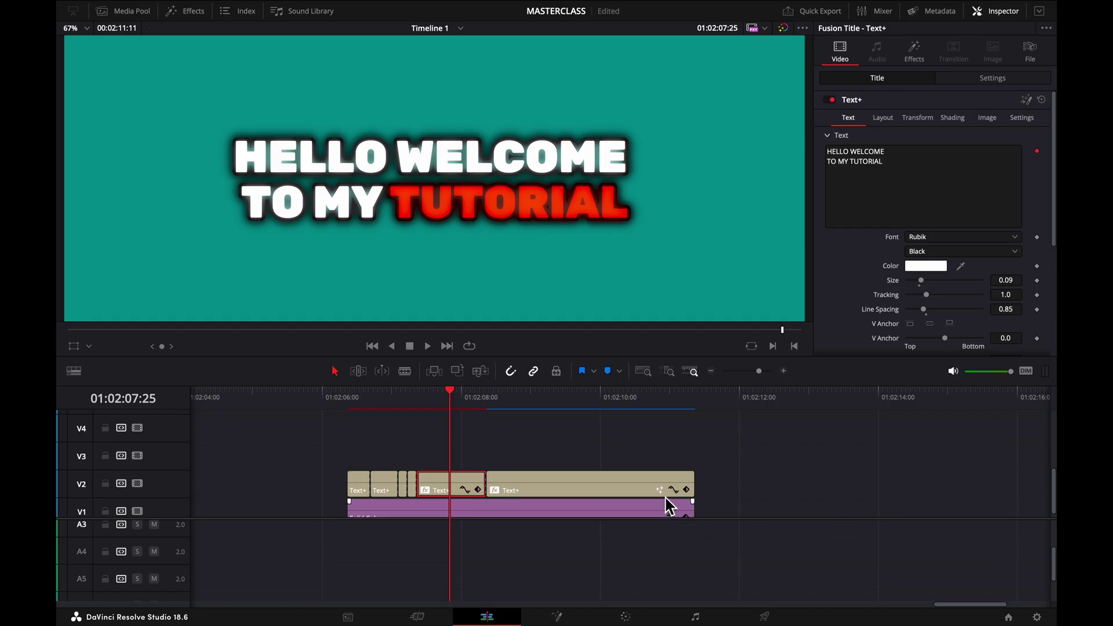
- Delete the trailing title piece, replay from the start, and set red HELLO's size to 0.102
key("Delete")
left_click_drag(454, 401, 323, 433)
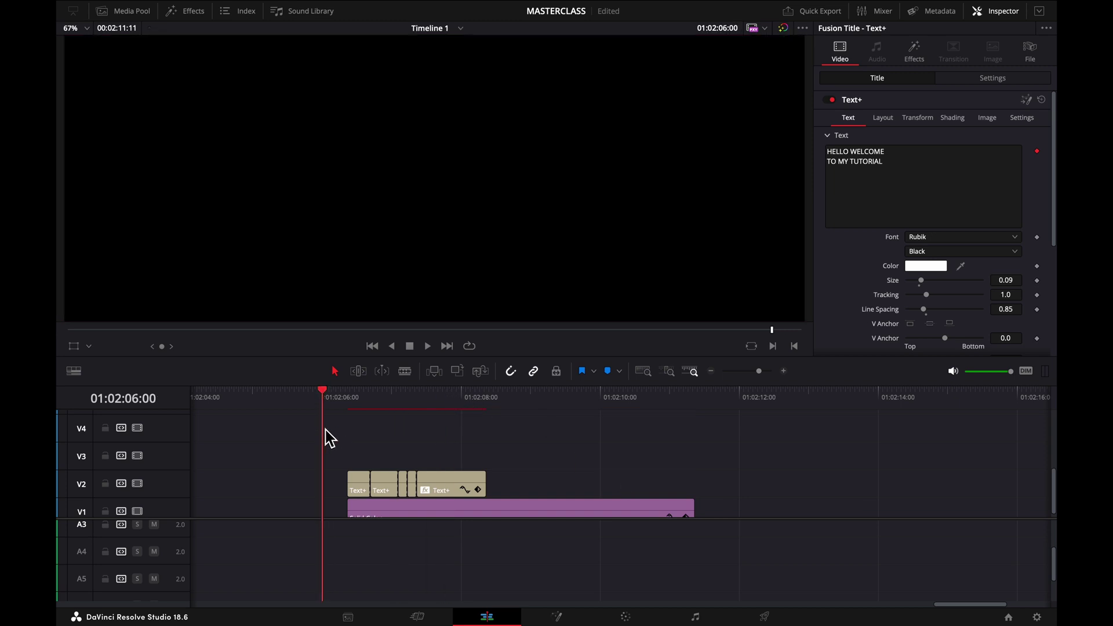
left_click(424, 347)
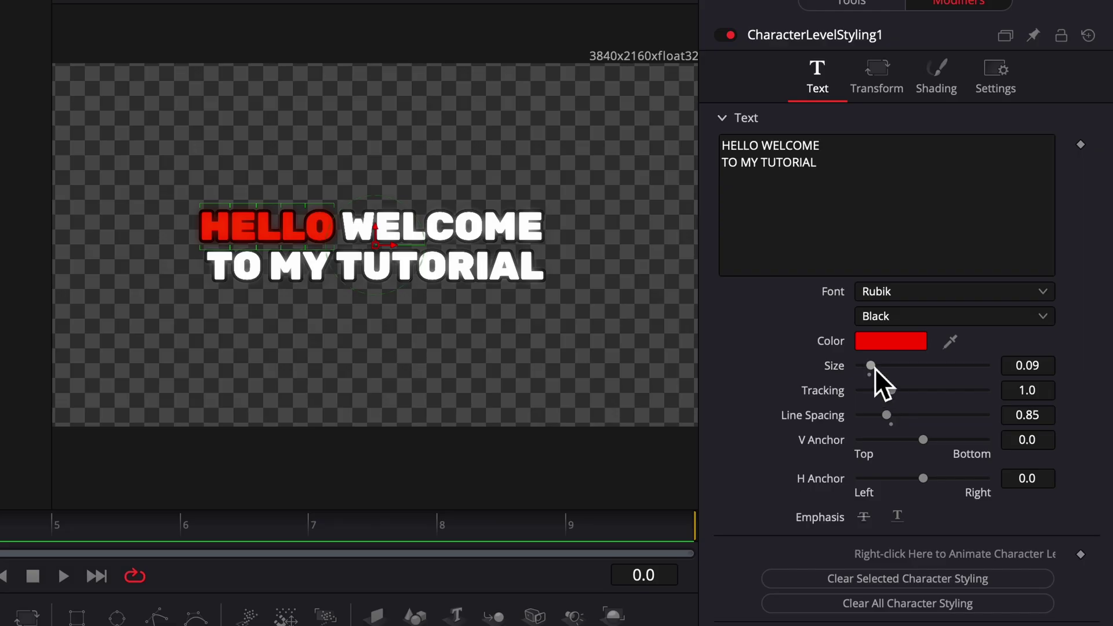
left_click_drag(874, 367, 875, 368)
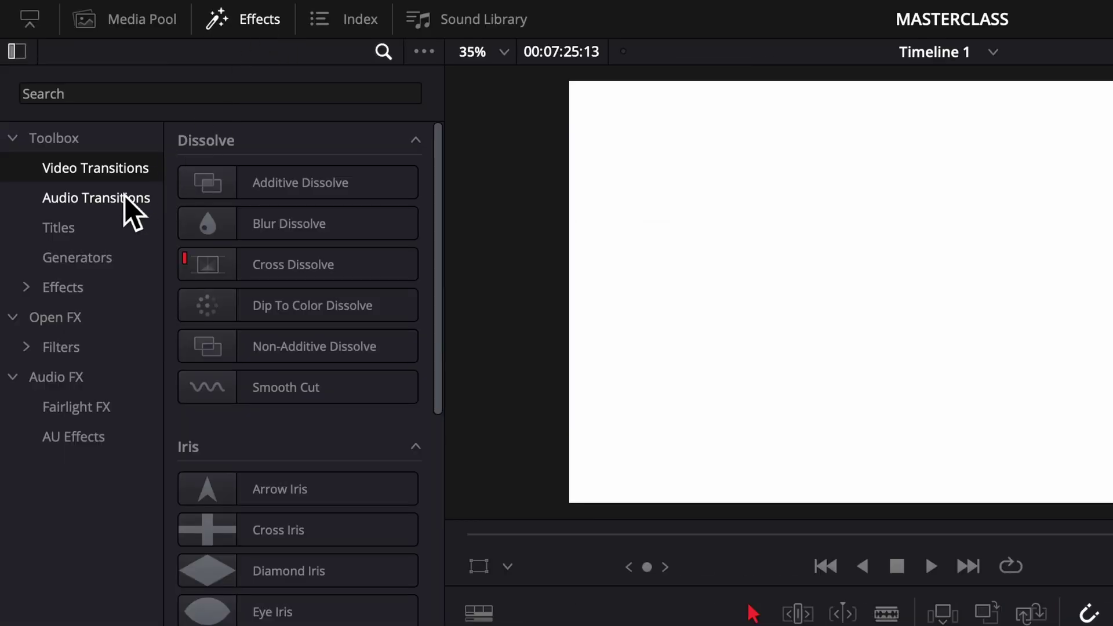
- Drag a Text+ title from Toolbox > Titles onto V2 above the Solid Color clip
left_click(59, 227)
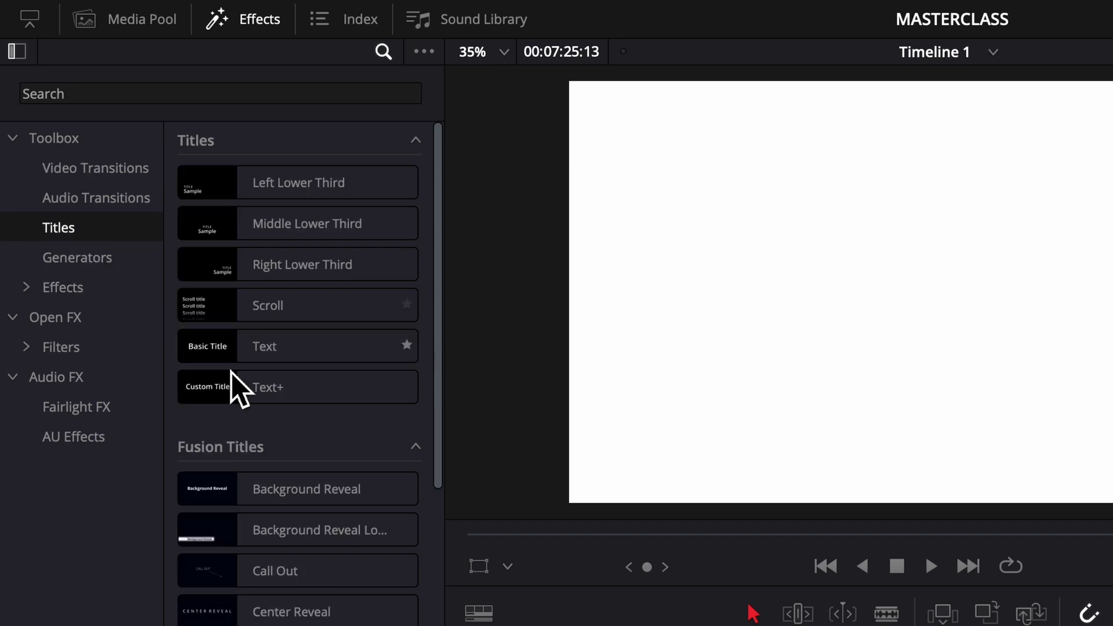
left_click_drag(238, 388, 604, 468)
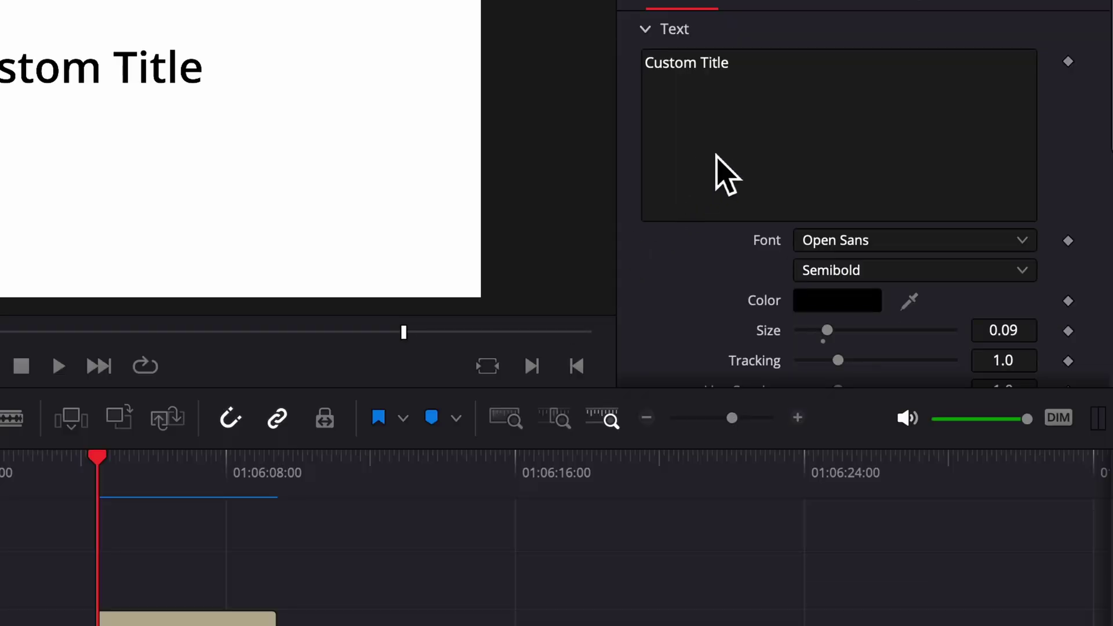
right_click(913, 207)
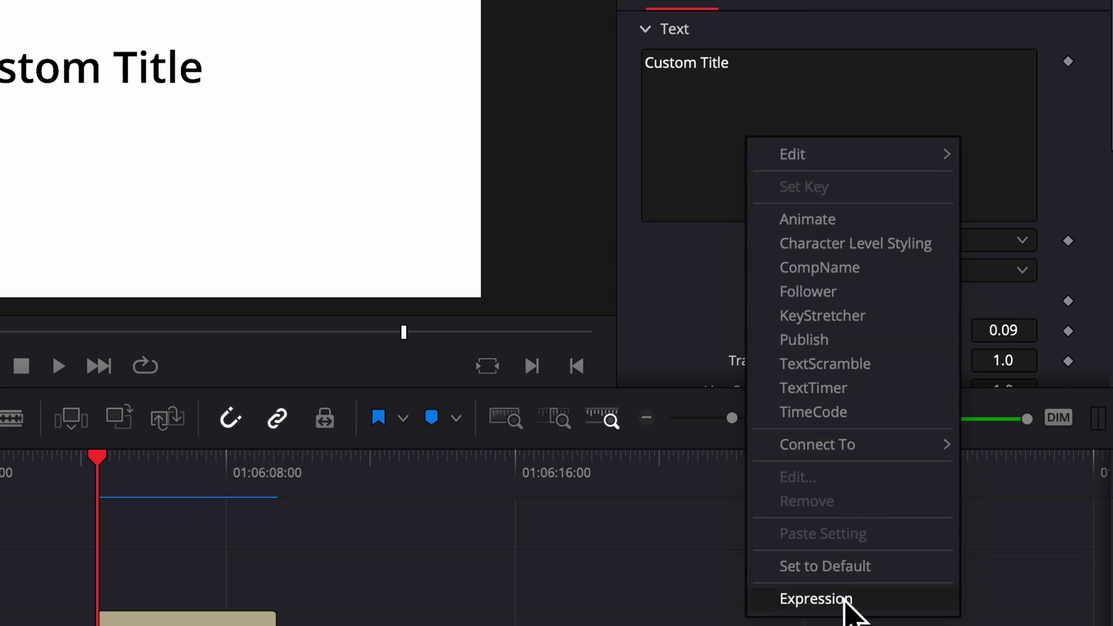
- Turn the Text field into an expression and clear Text("Custom Title") for the counter script
left_click(844, 599)
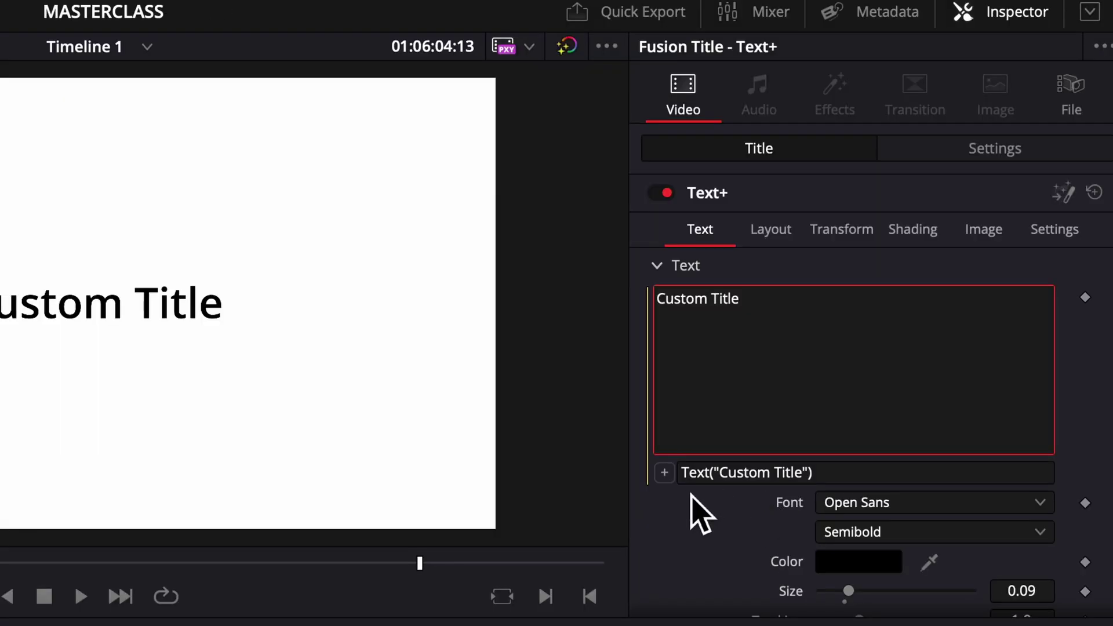
left_click(869, 474)
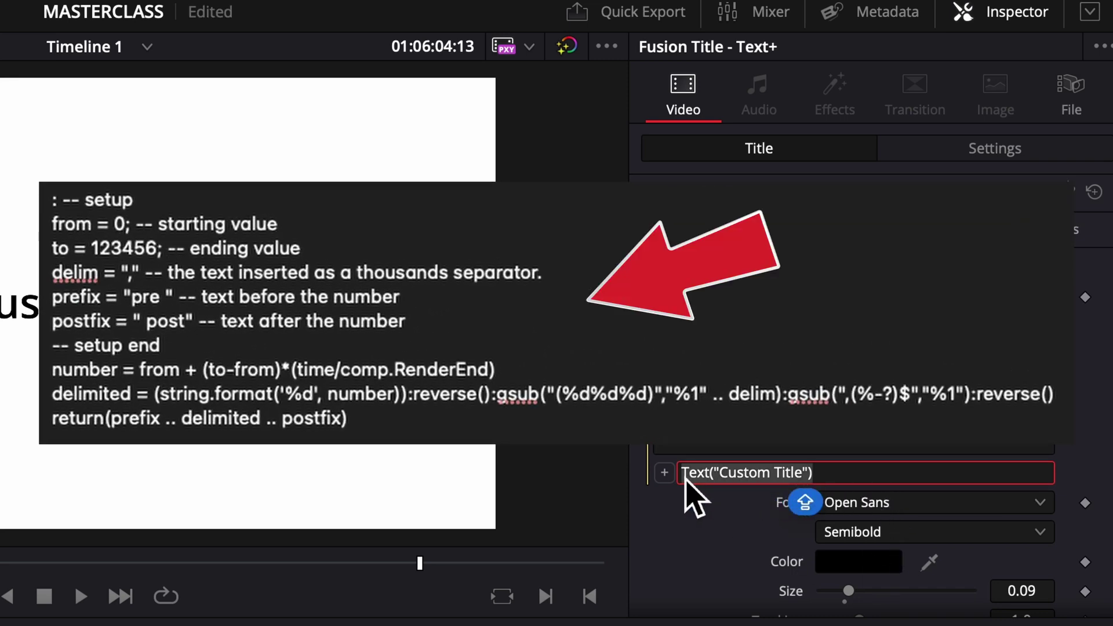
key("BackSpace")
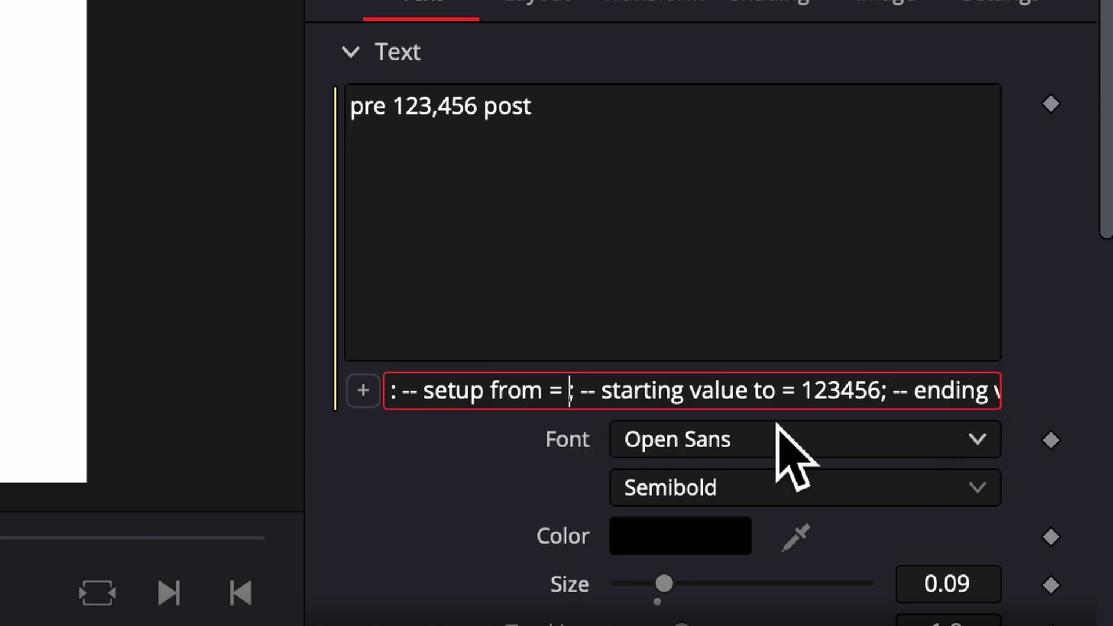
- Set the counter's start value to 1000 and end value to 3000
type("1000")
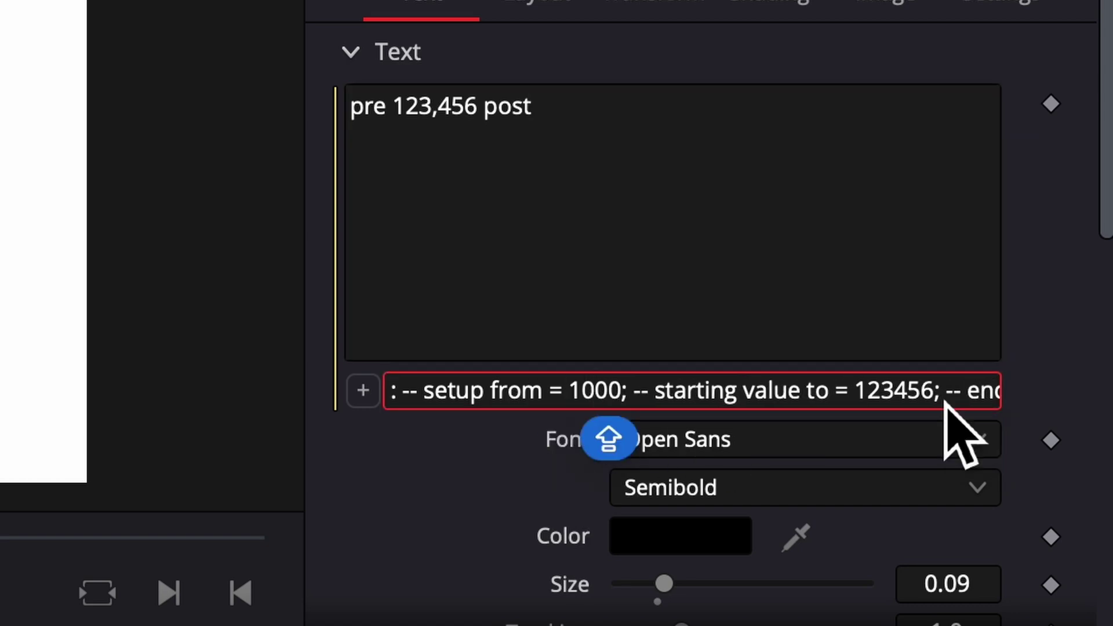
left_click(938, 398)
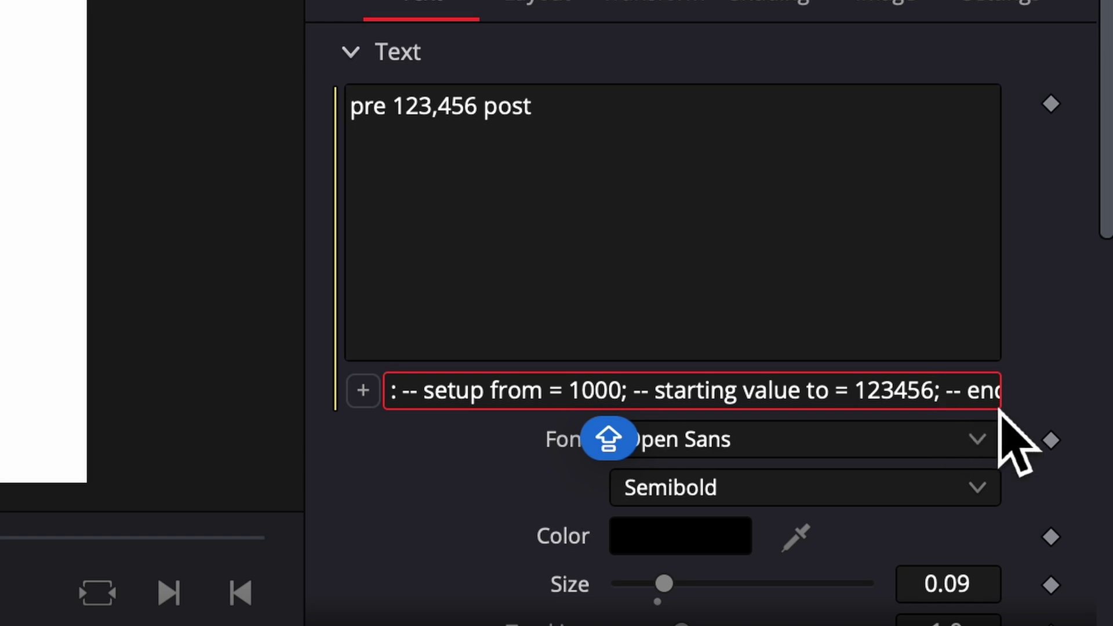
key("BackSpace")
key("BackSpace")
key("BackSpace")
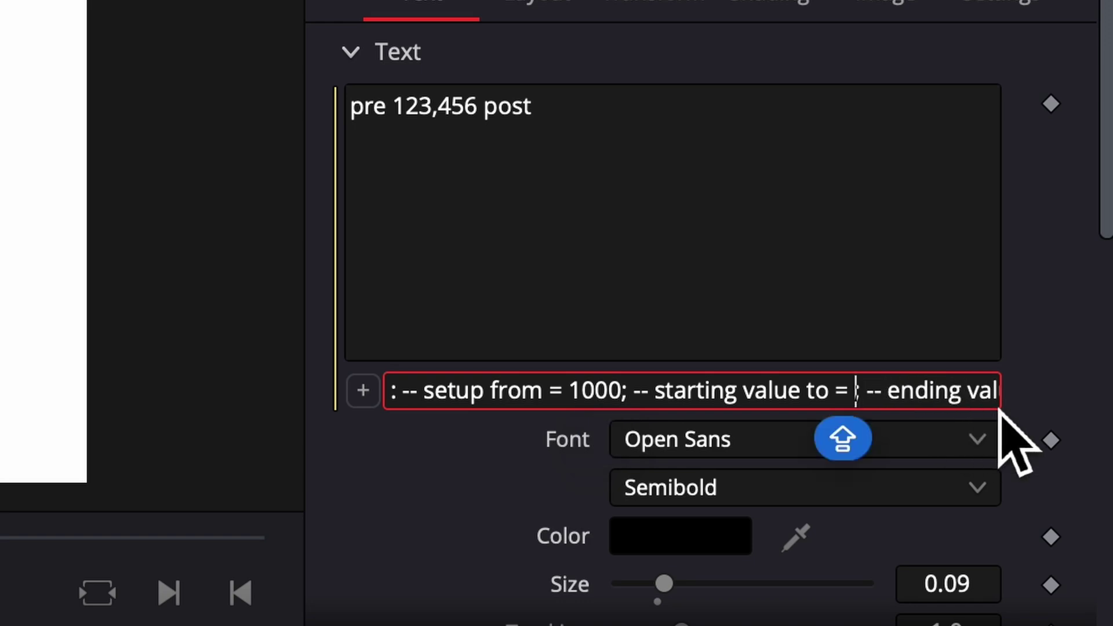
type("3000")
- Change the prefix to "$" and empty the postfix so the title reads $1,000
key("Right")
key("Right")
key("Right")
key("Right")
key("Right")
key("Right")
key("Right")
key("Right")
key("Right")
key("Right")
key("Right")
key("Right")
key("Right")
key("Right")
key("Right")
key("Right")
key("Right")
key("Right")
key("Right")
key("Right")
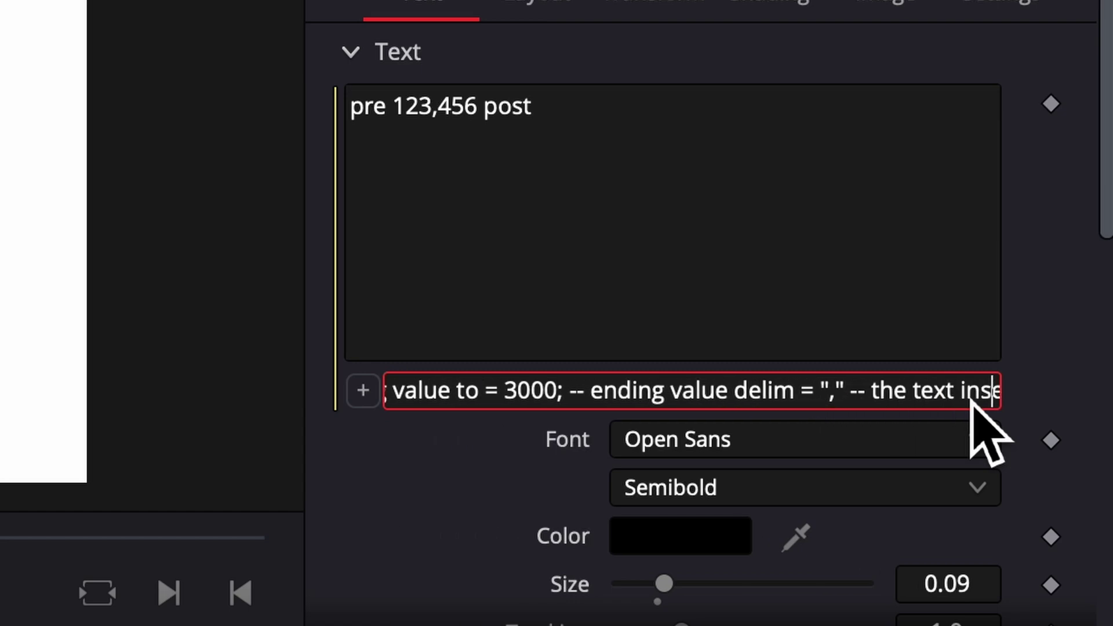
key("Right")
key("Right")
key("Right")
key("Right")
key("Right")
key("Right")
key("Right")
key("Right")
key("Right")
key("Right")
key("Right")
key("Right")
key("Right")
key("Right")
key("Right")
key("Right")
key("Right")
key("Right")
key("Right")
key("Right")
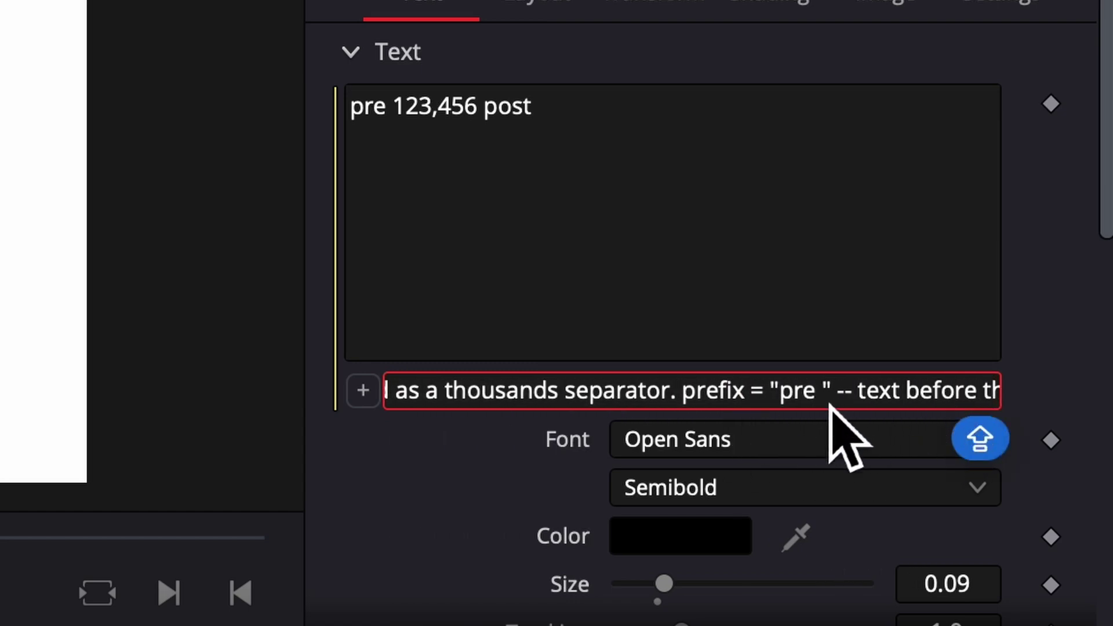
key("BackSpace")
key("BackSpace")
key("BackSpace")
key("BackSpace")
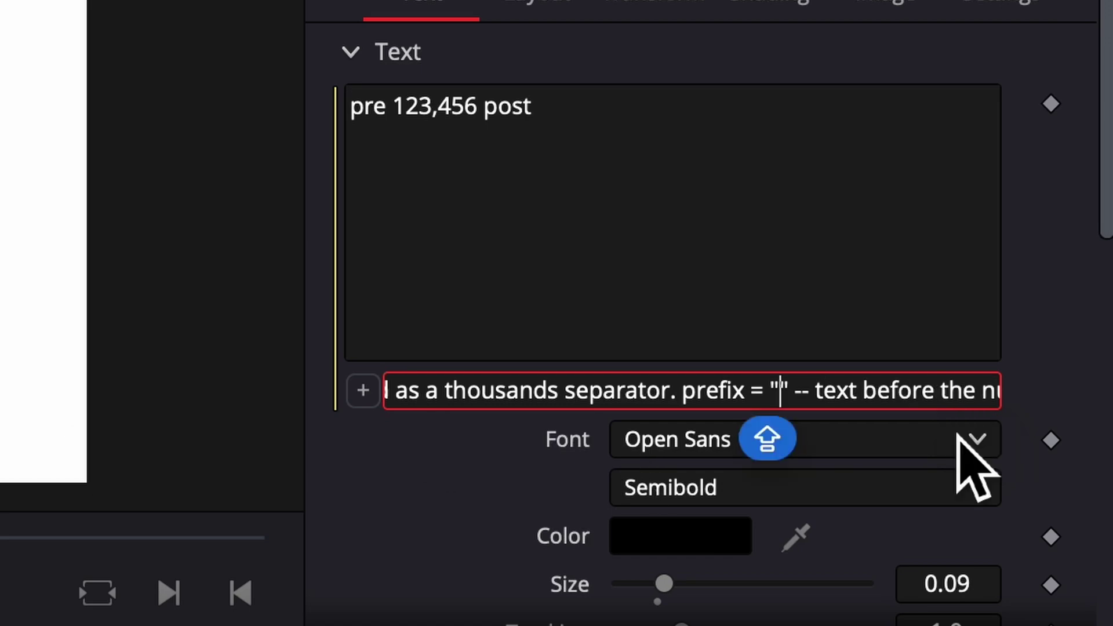
type("$")
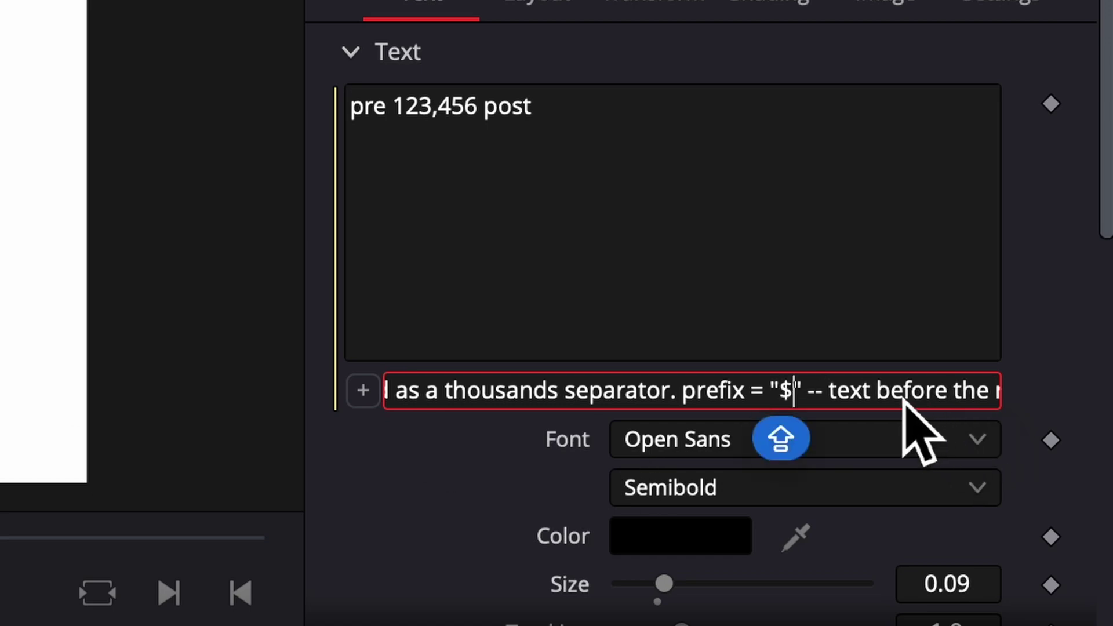
key("Right")
key("Right")
key("Right")
key("Right")
key("Right")
key("Right")
key("Right")
key("Right")
key("Right")
key("Right")
key("Right")
key("Right")
key("Right")
key("Right")
key("Right")
key("Right")
key("Right")
key("Right")
key("Right")
key("Right")
key("Right")
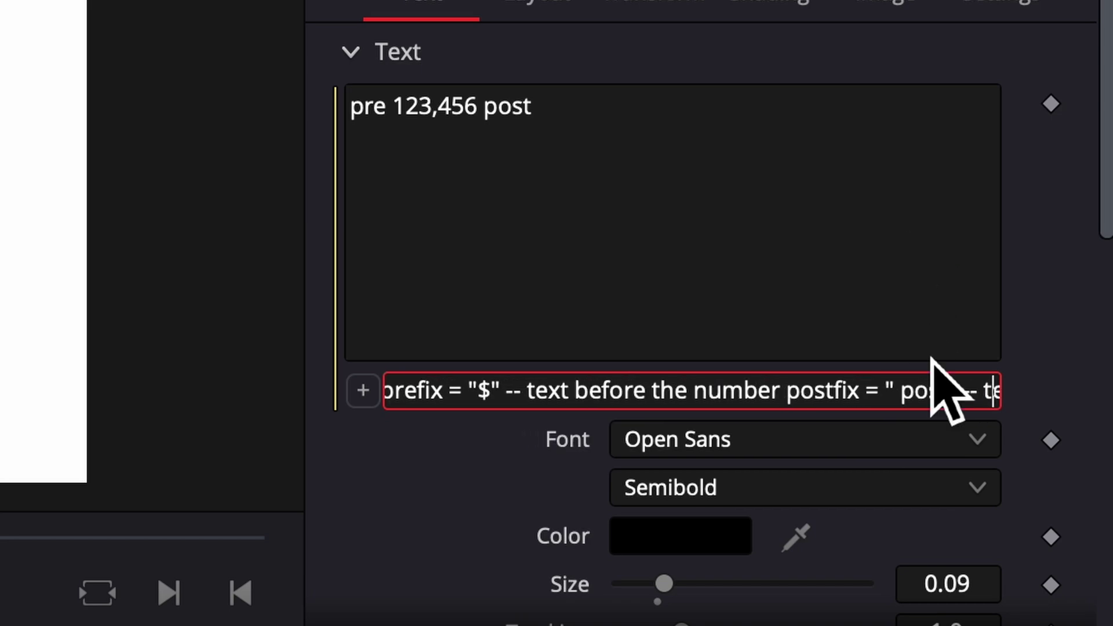
key("shift")
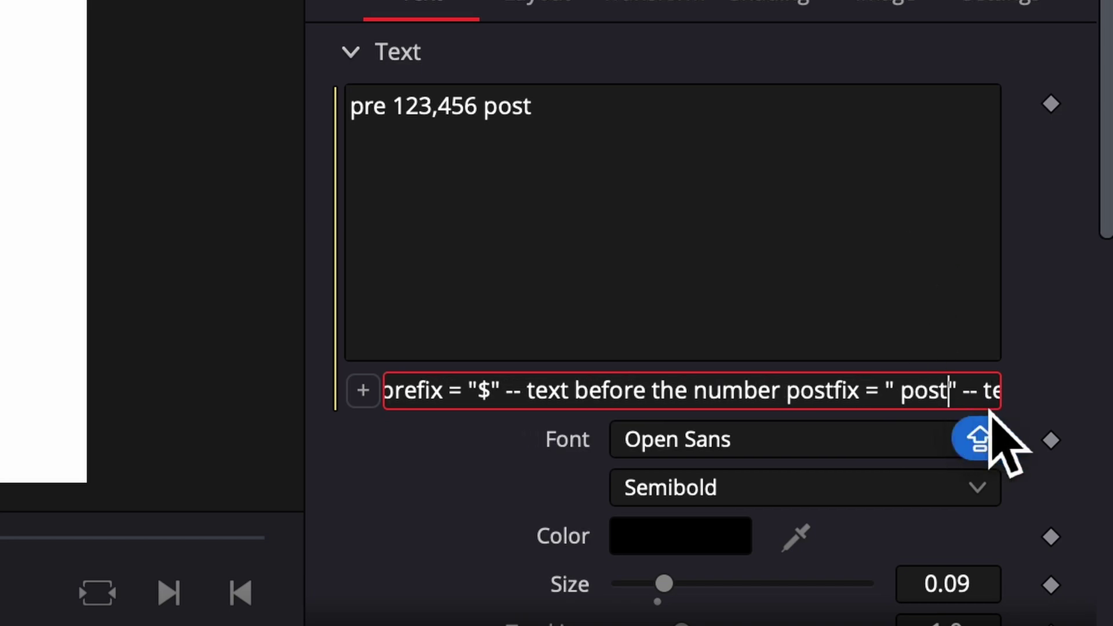
key("BackSpace")
key("shift")
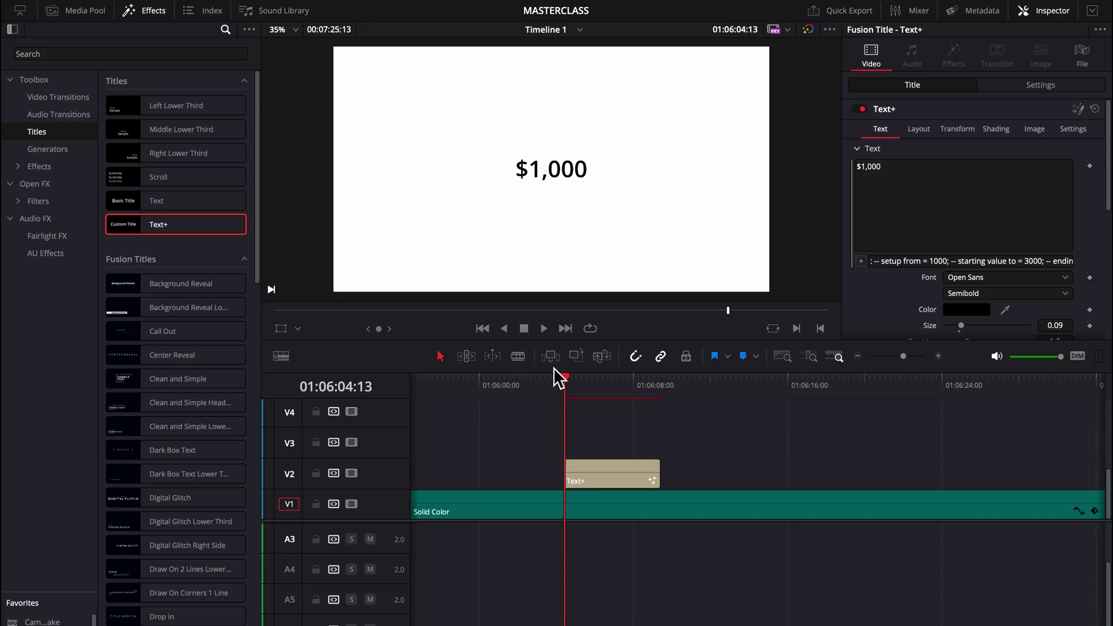
- Preview the counter, then duplicate the businessman clip onto V3 and open it in Fusion
left_click_drag(574, 384, 573, 409)
left_click(544, 328)
left_click(525, 328)
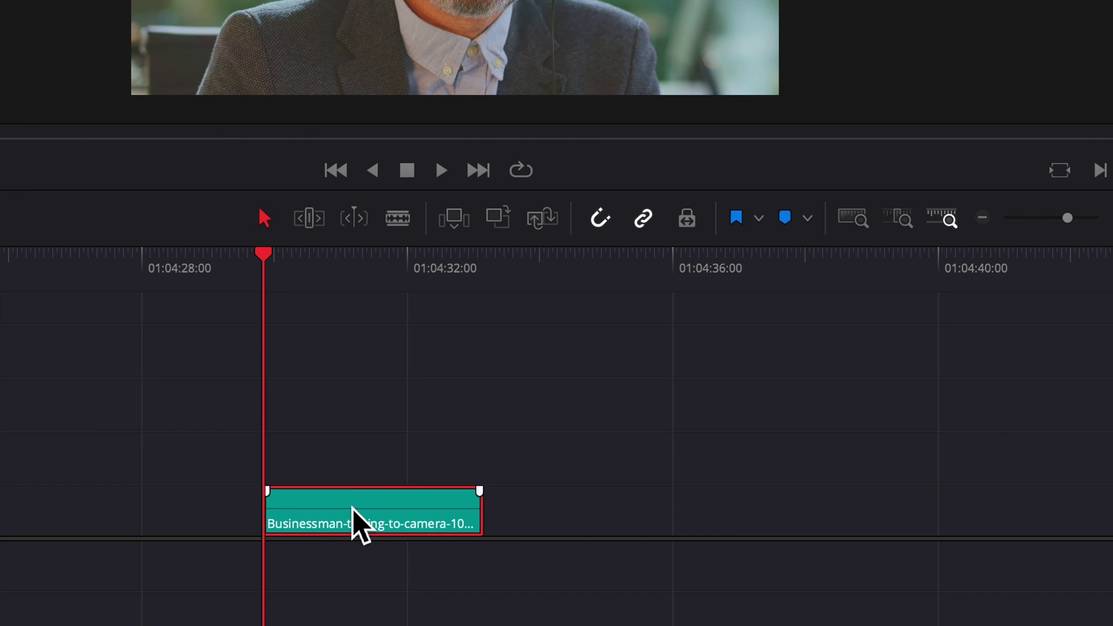
left_click_drag(353, 508, 356, 435)
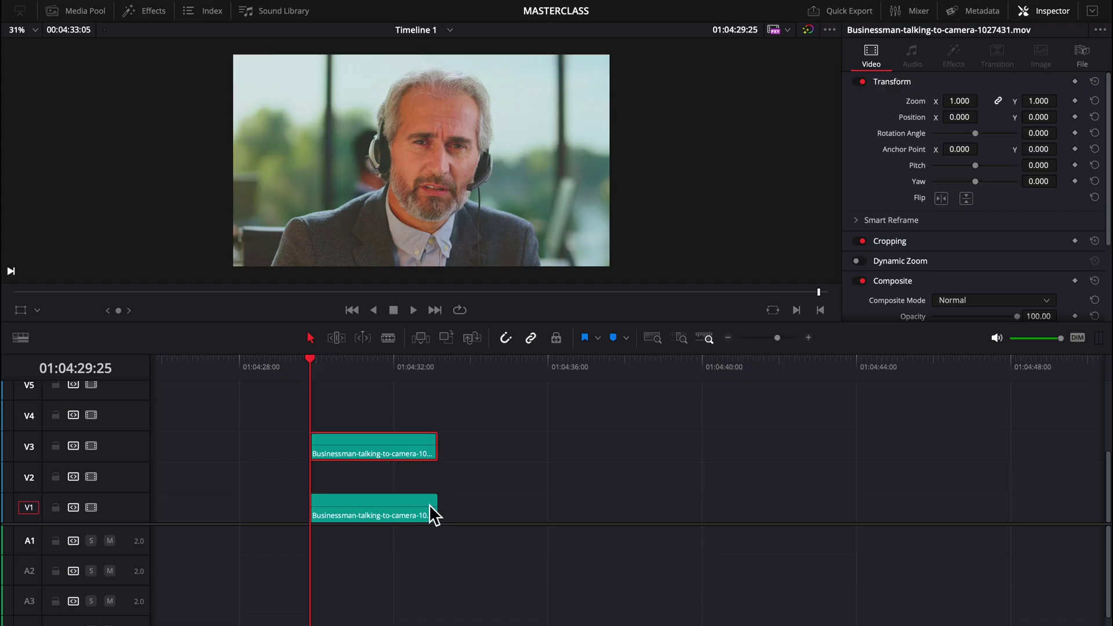
key("shift+5")
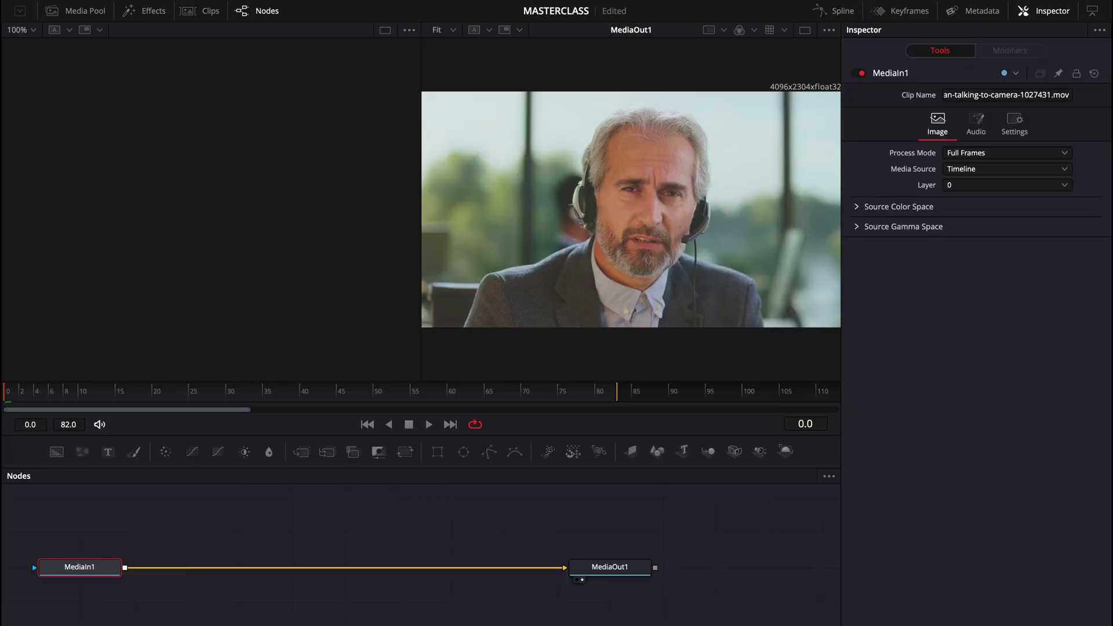
- Add a Magic Mask node to the presenter clip's Fusion graph
key("shift+space")
type("Magic Mask")
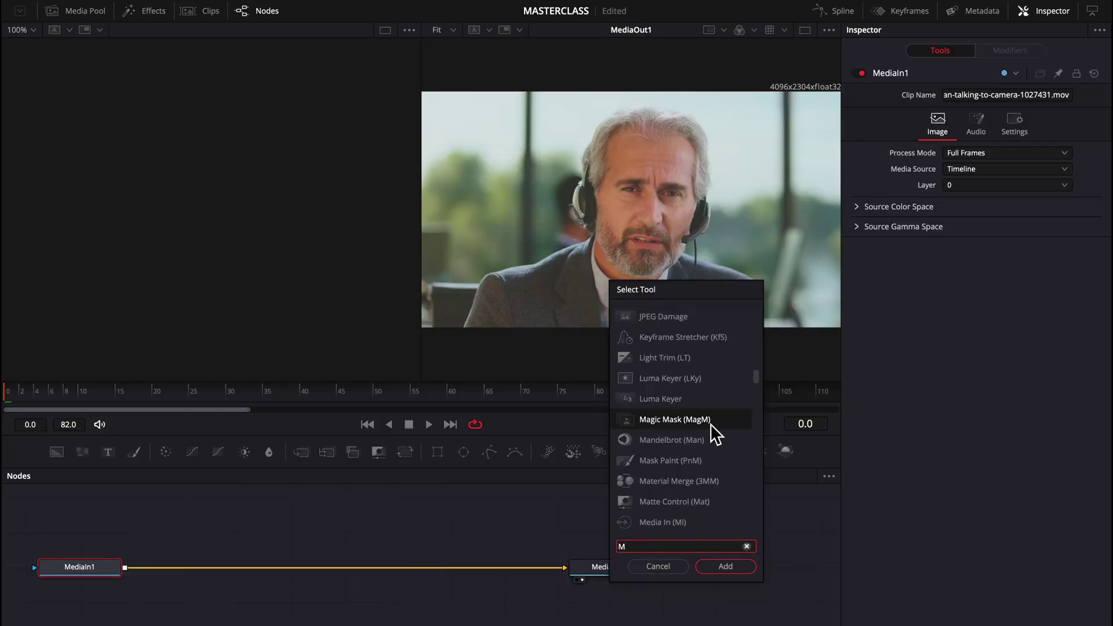
left_click(718, 569)
- Paint mask strokes from the presenter's head to chest, set Mode to Better, and track forward
mouse_move(483, 327)
left_mouse_down()
mouse_move(611, 230)
mouse_move(615, 141)
left_mouse_up()
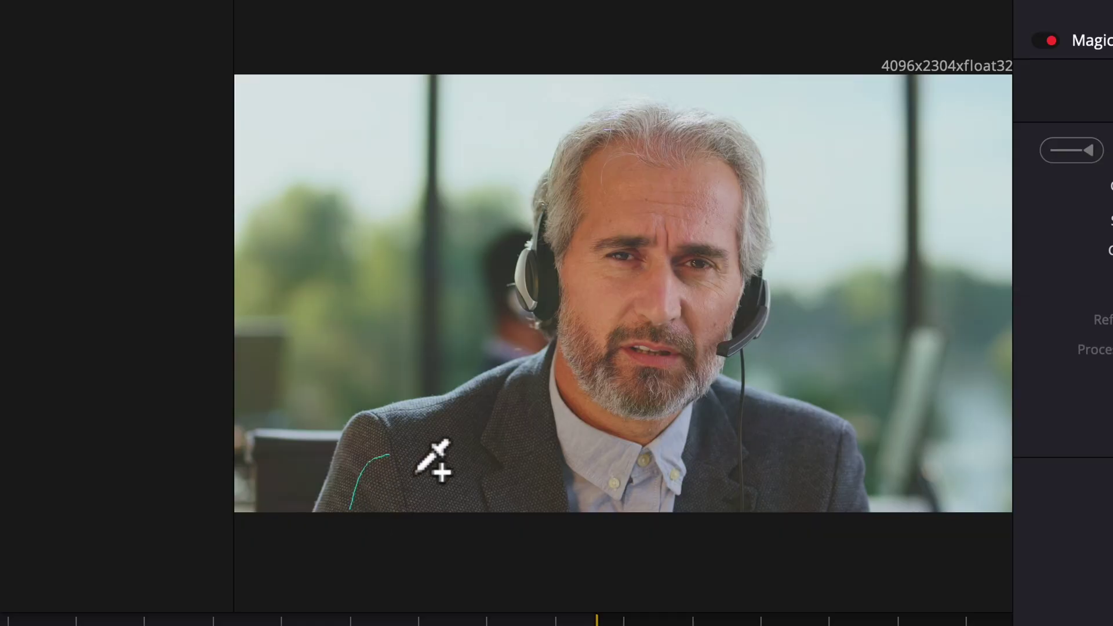
mouse_move(606, 181)
left_mouse_down()
mouse_move(698, 175)
mouse_move(743, 219)
mouse_move(736, 305)
mouse_move(710, 376)
mouse_move(772, 462)
left_mouse_up()
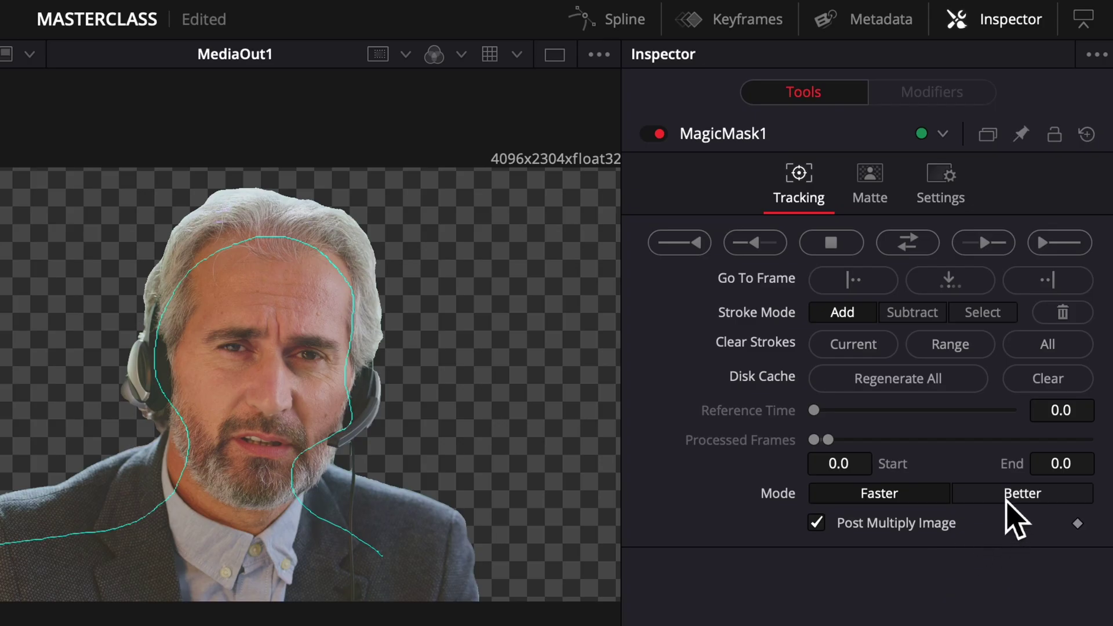
left_click(1008, 495)
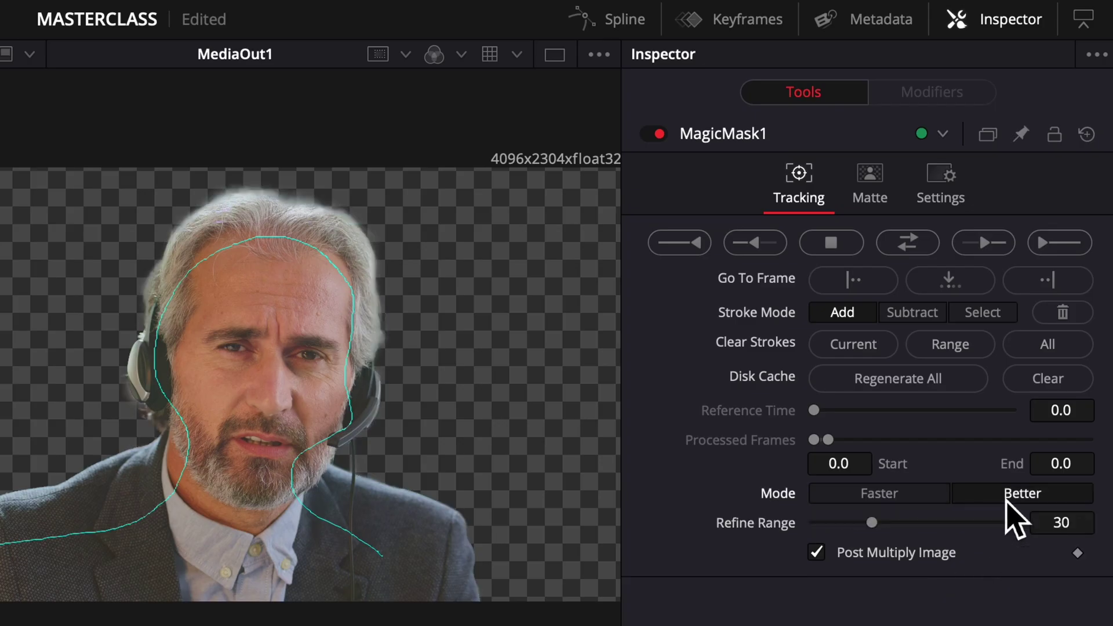
left_click(1058, 244)
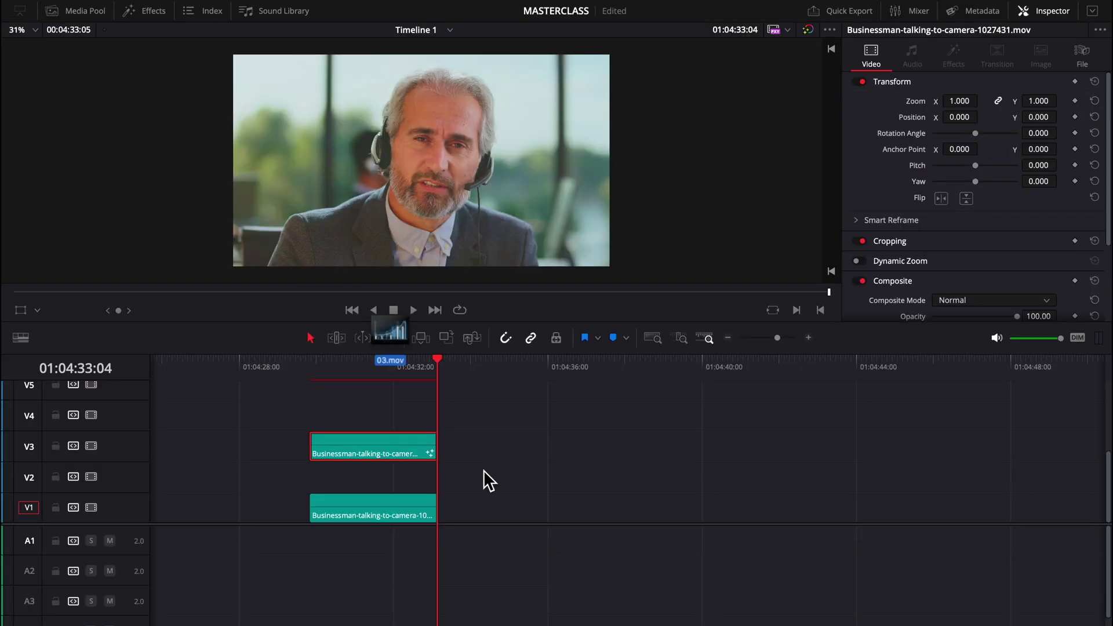
- Place the 03.mov chart clip on track V2 and open its Composite Mode options
left_click_drag(482, 479, 318, 479)
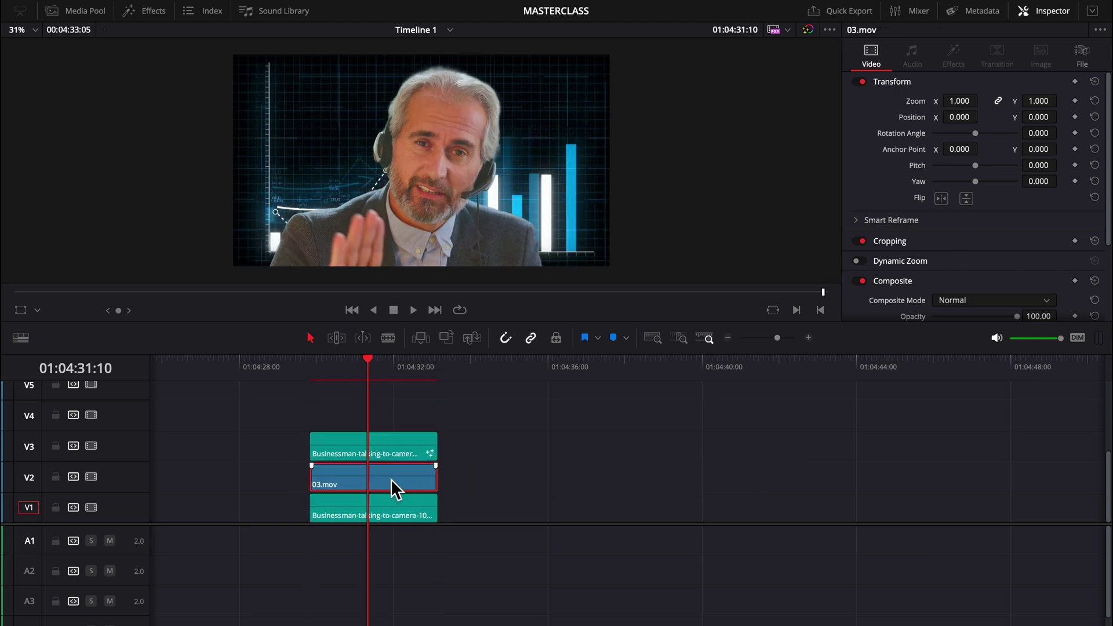
scroll(967, 266, "down", 3)
left_click(981, 288)
scroll(994, 394, "down", 8)
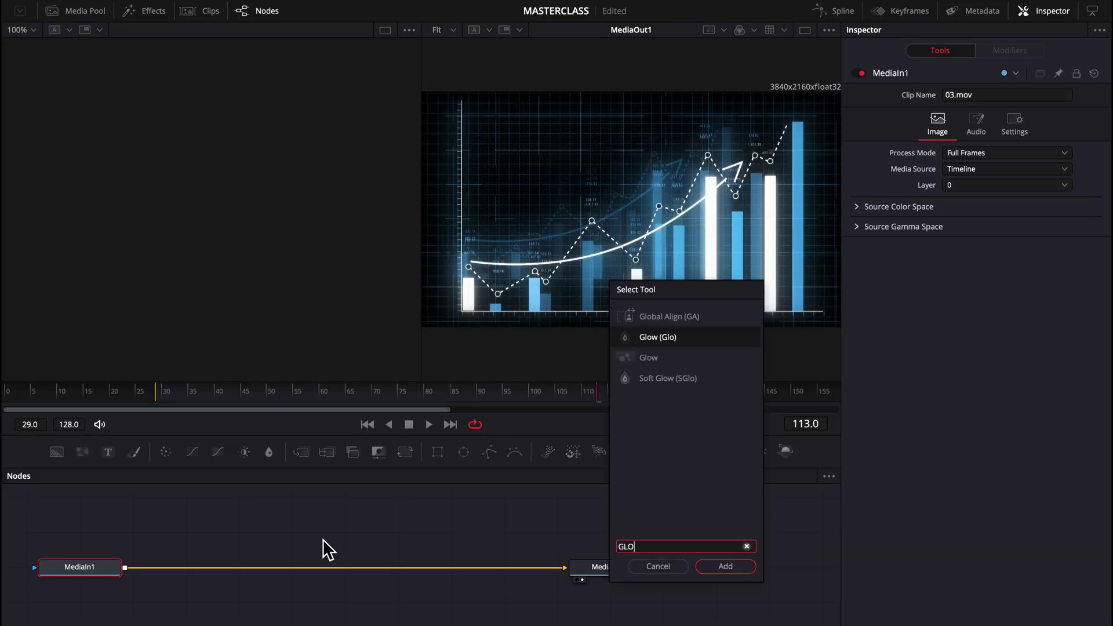
- Add a Glow1 tool to the chart clip, then play the composite on the Edit page
type("W")
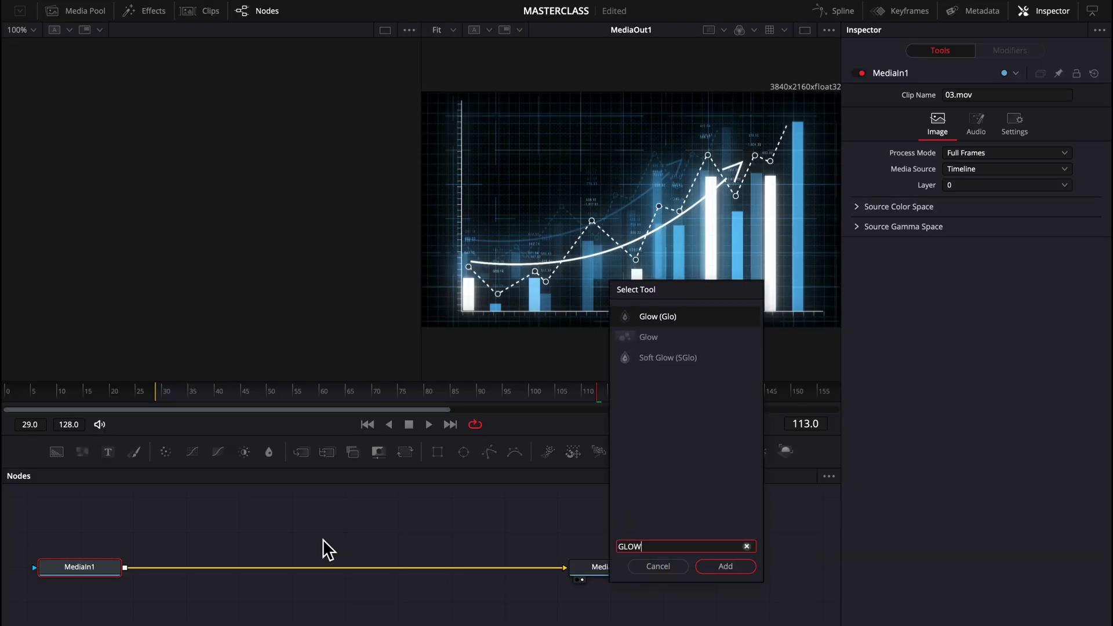
key("Return")
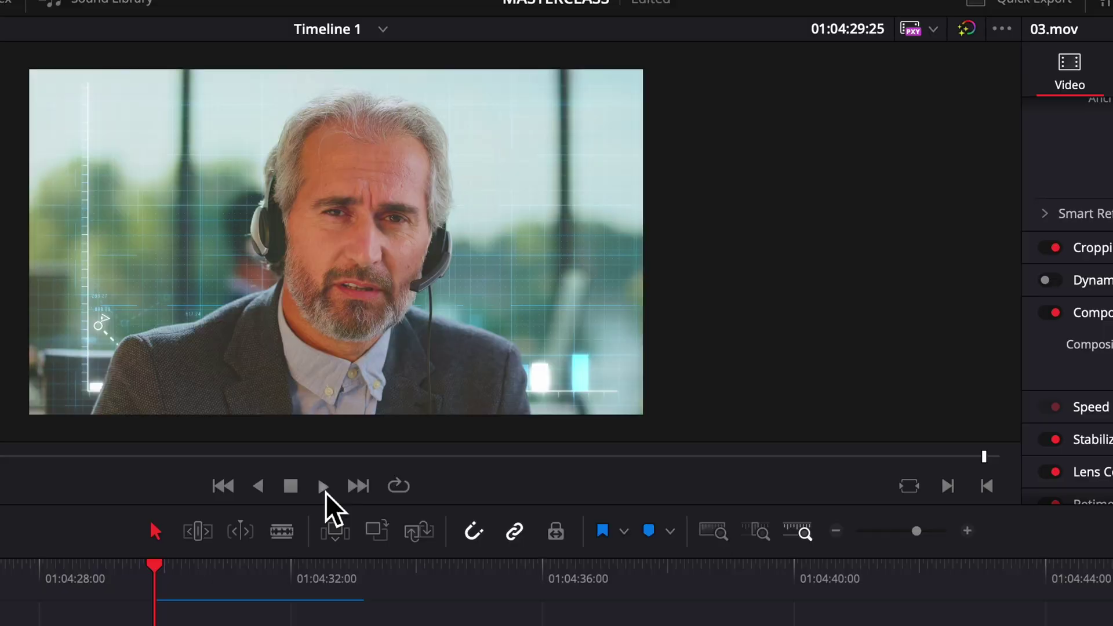
left_click(323, 486)
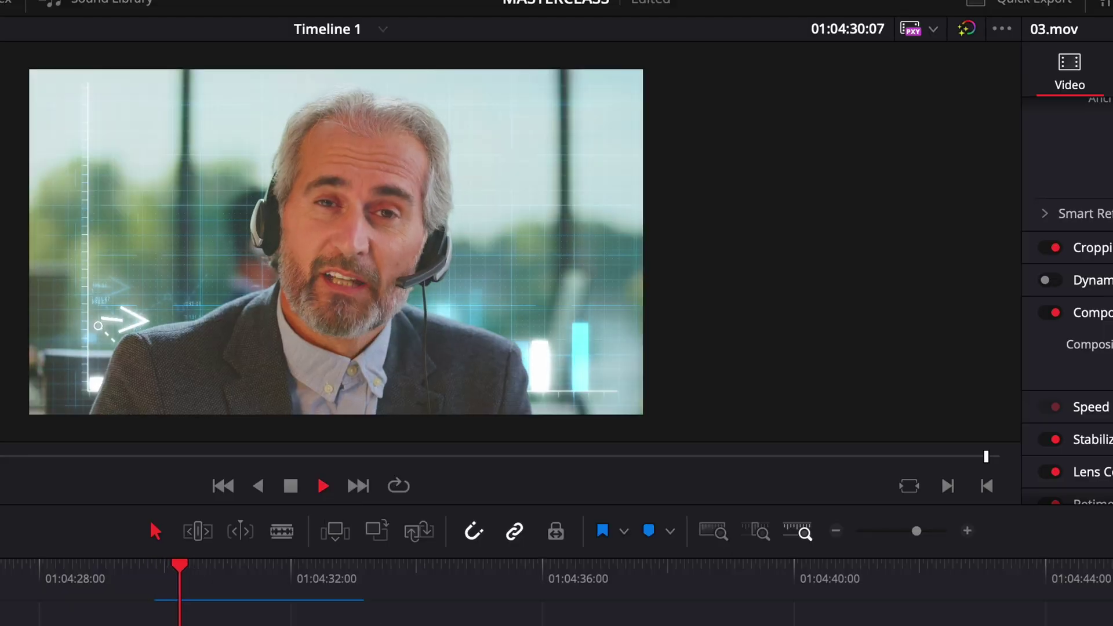